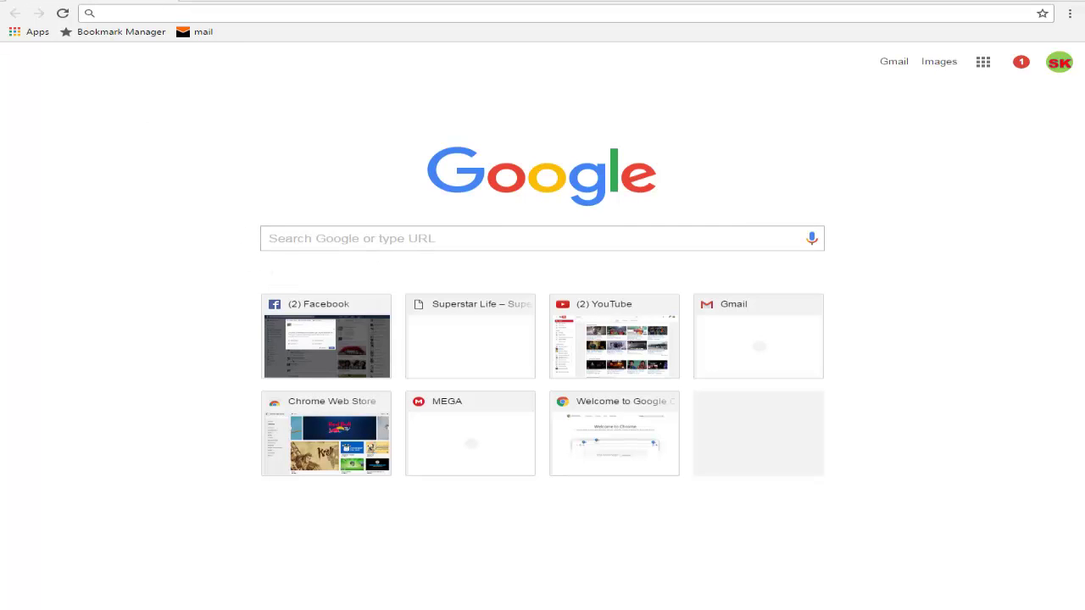
key(alt+Tab)
drag(437, 184, 249, 183)
key(ctrl+c)
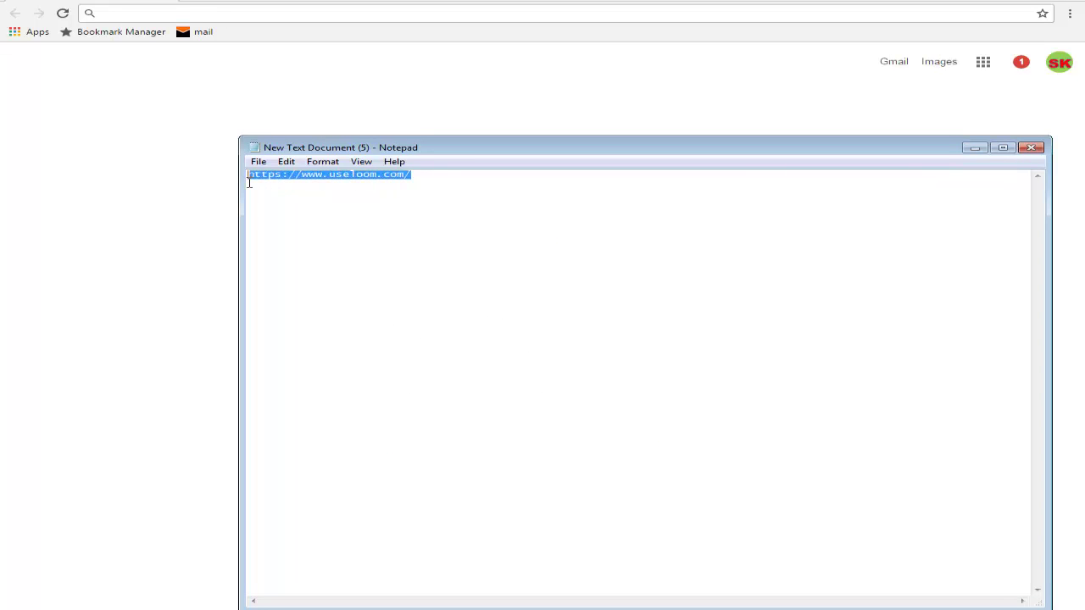
click(177, 13)
key(ctrl+v)
key(Return)
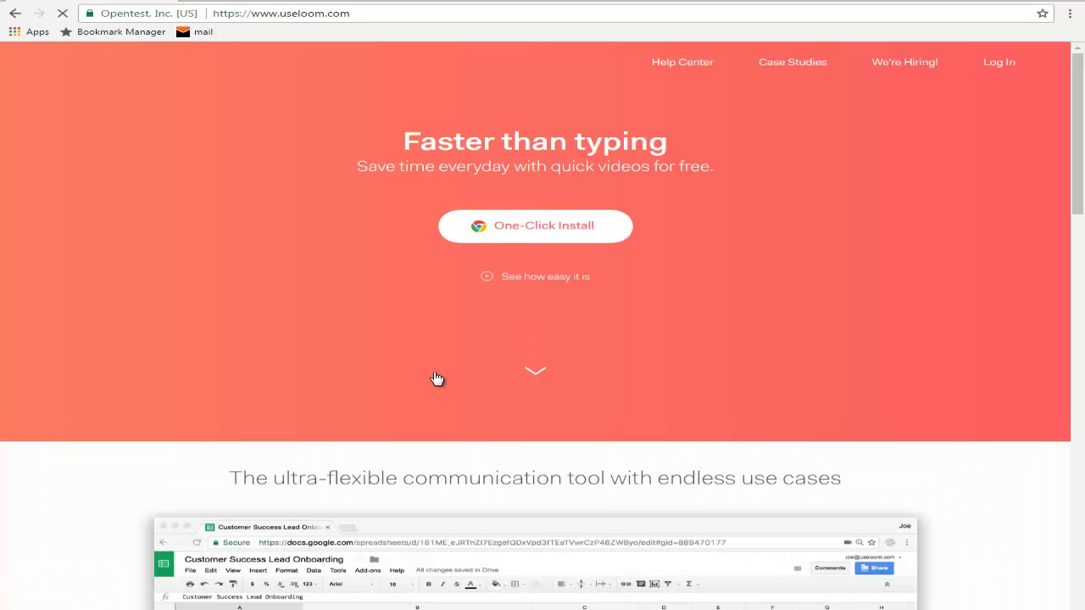
- Install the "Loom - Video Recorder: Screen, Webcam and Mic" extension from the Loom home page
scroll(395, 388, down, 5)
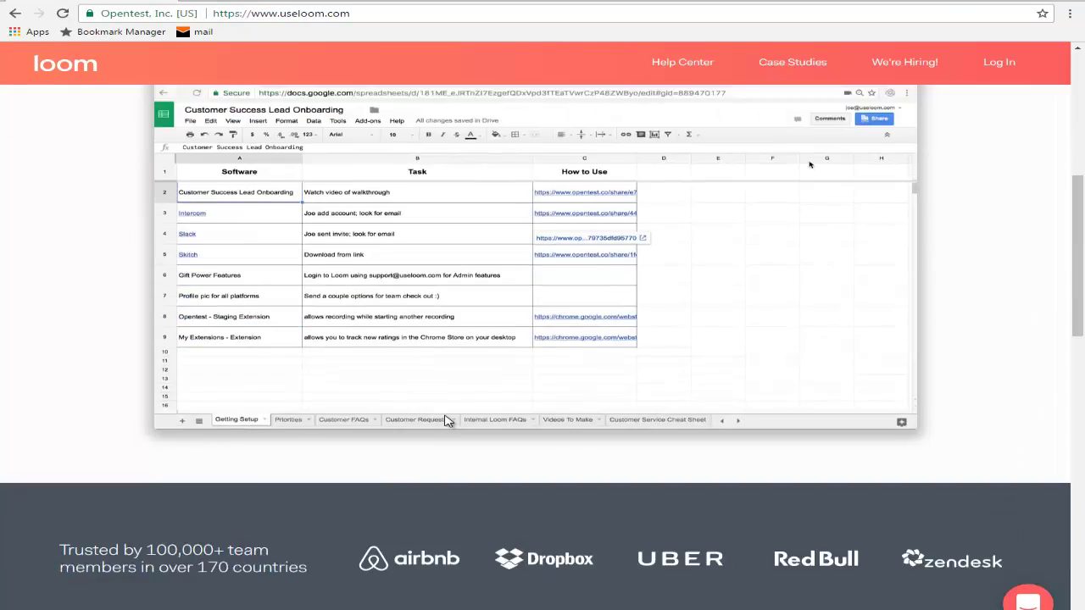
scroll(458, 422, down, 2)
scroll(560, 443, up, 4)
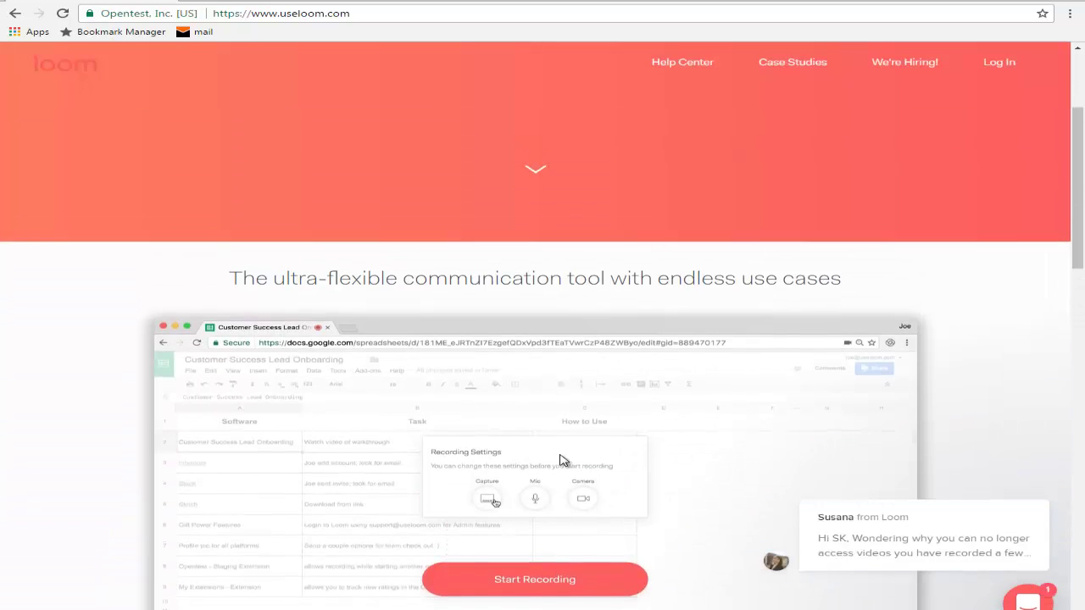
scroll(559, 460, up, 3)
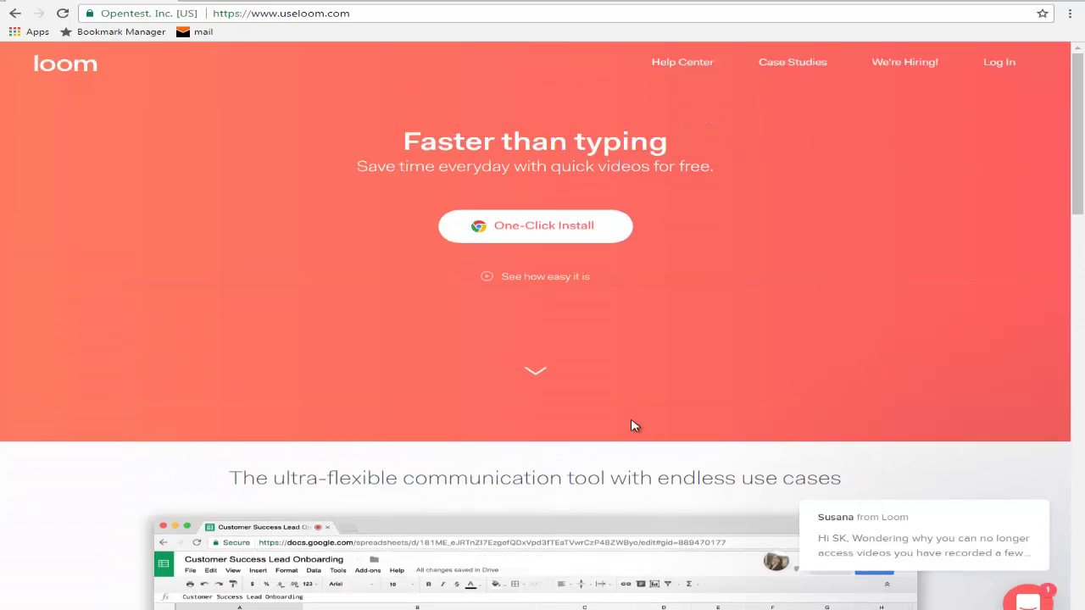
click(548, 230)
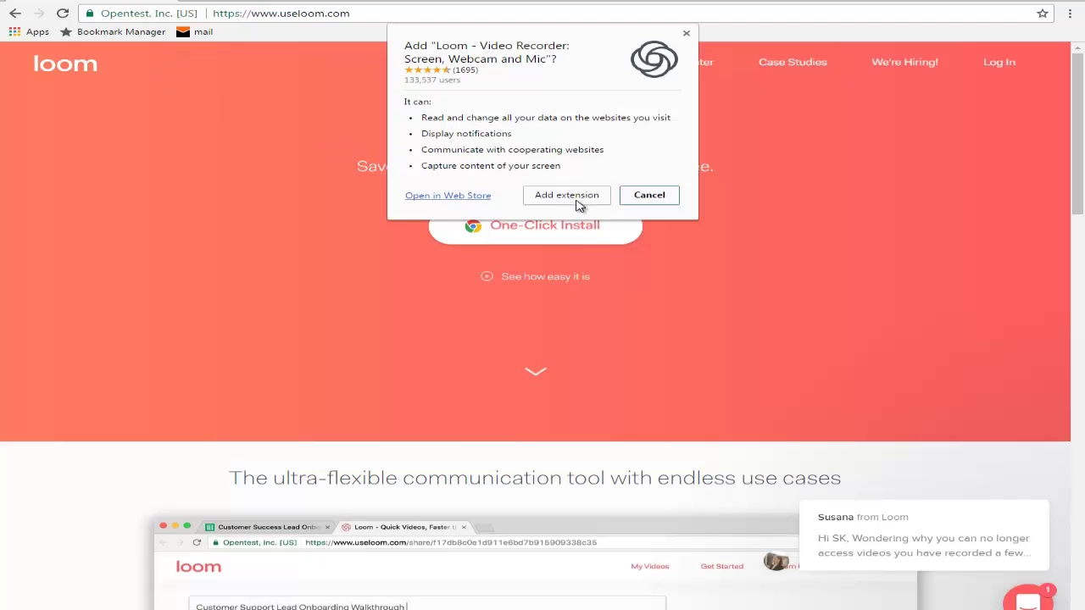
click(566, 195)
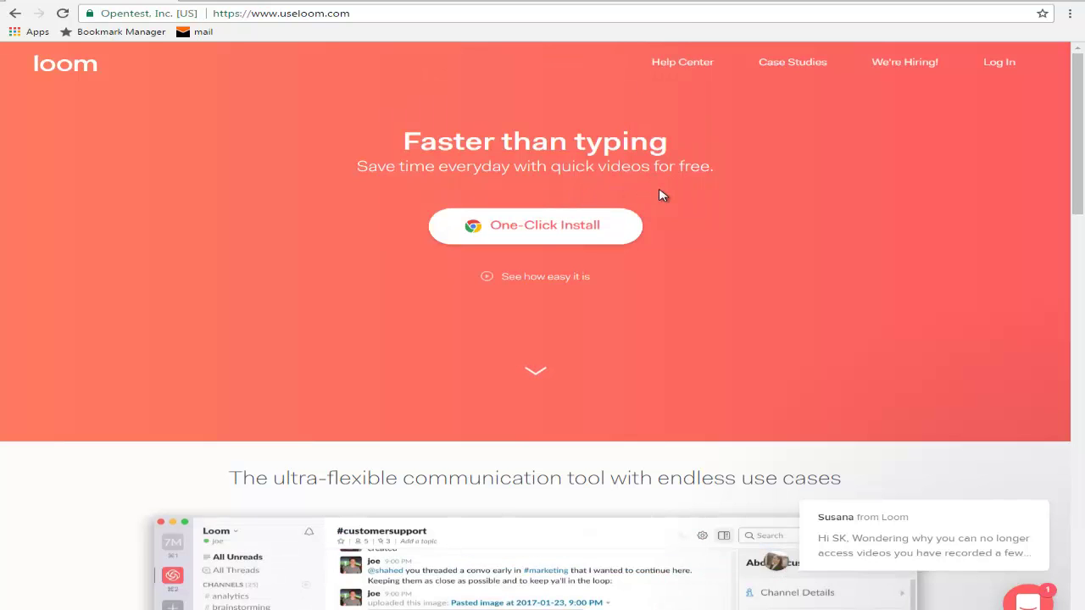
- Return to the Loom page after the extension is added and sign up with the Google account
scroll(627, 271, down, 1)
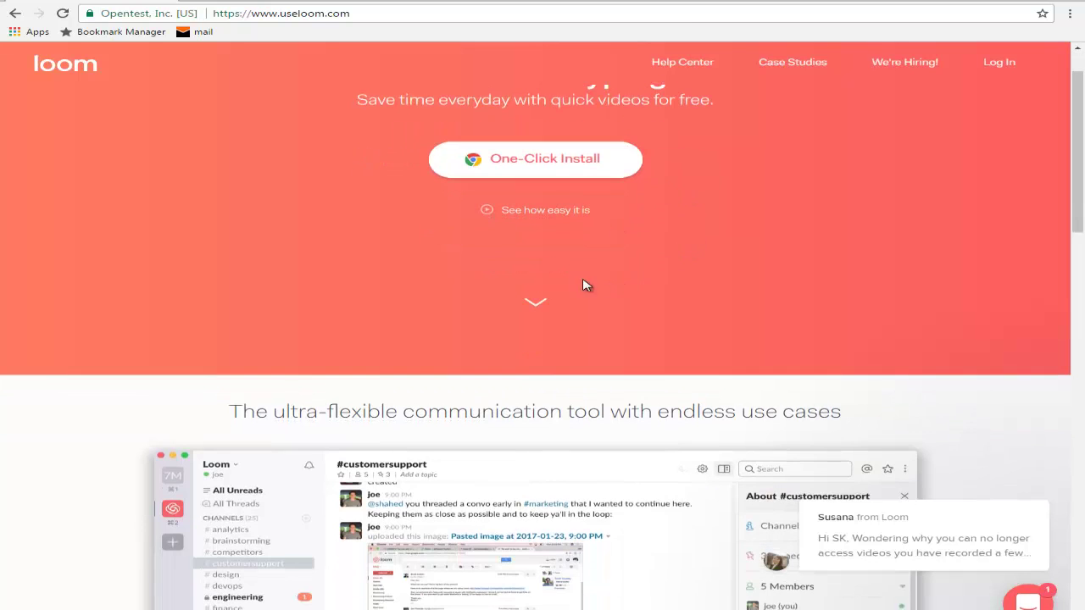
scroll(487, 254, up, 1)
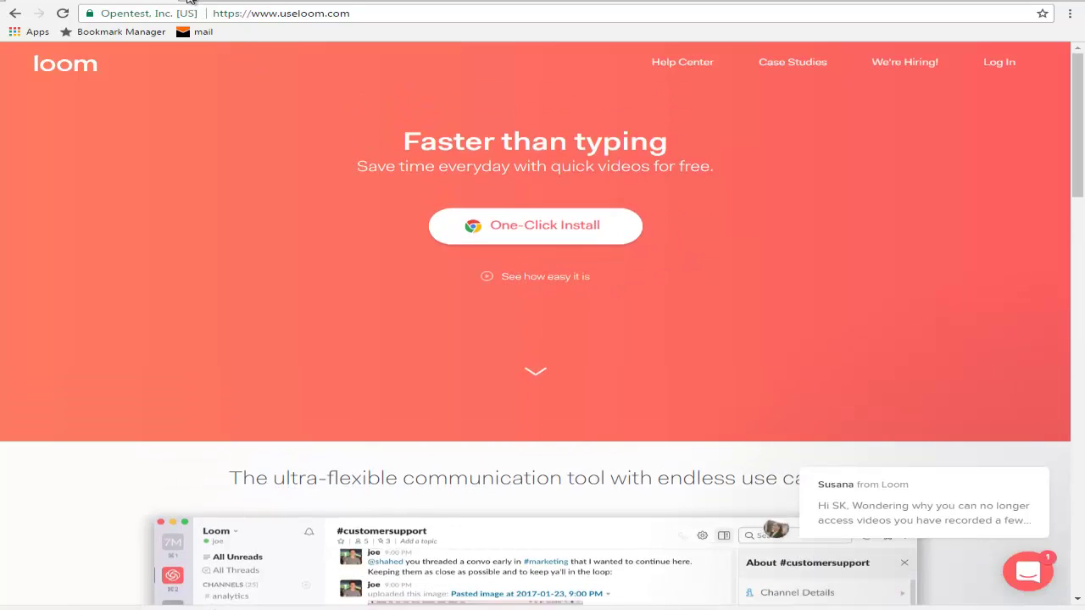
click(191, 1)
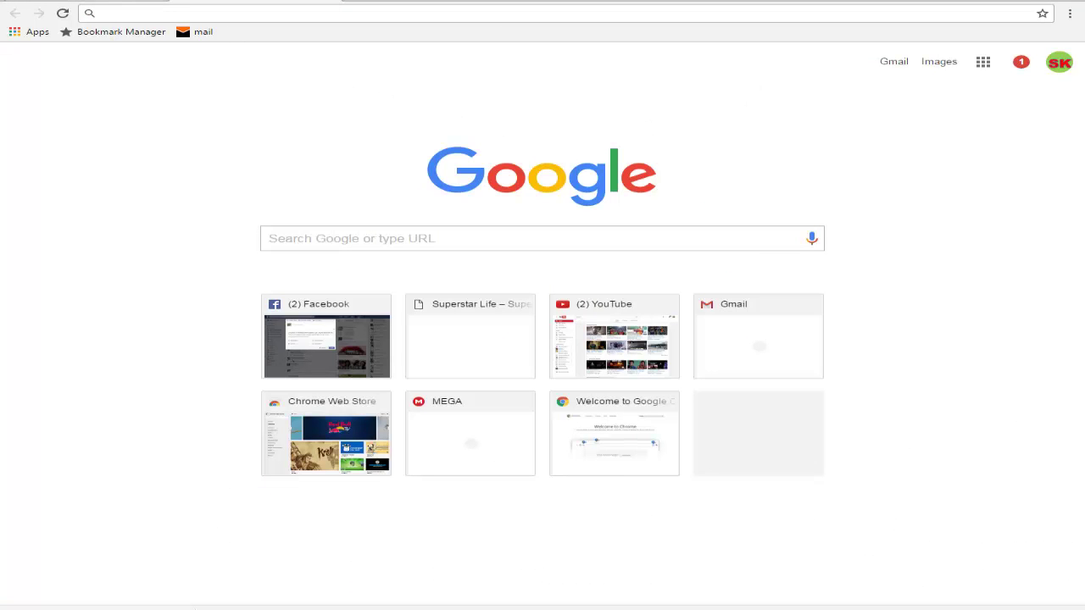
click(329, 1)
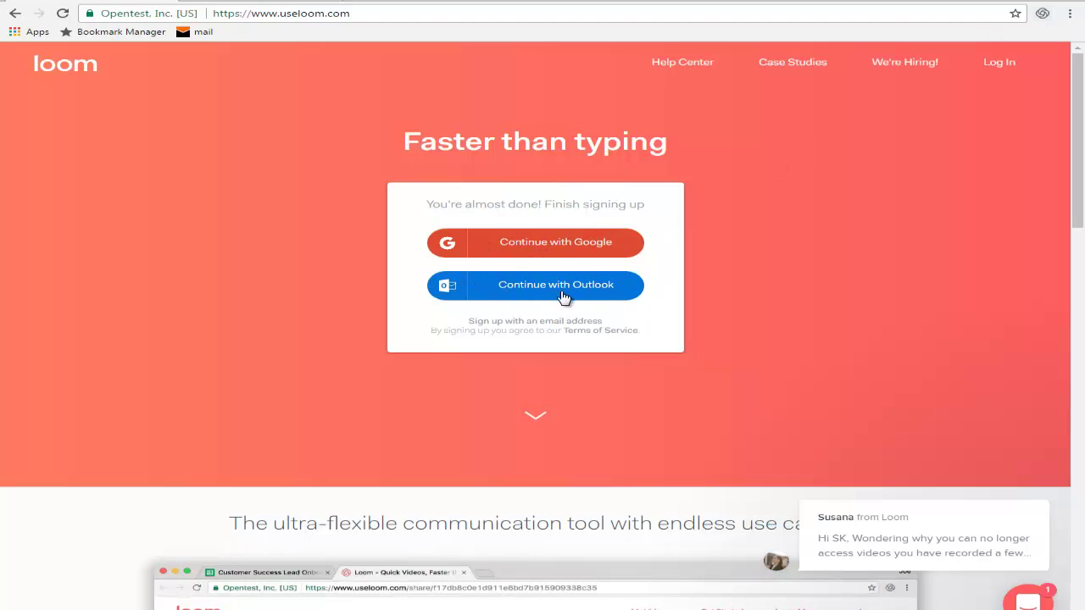
click(557, 245)
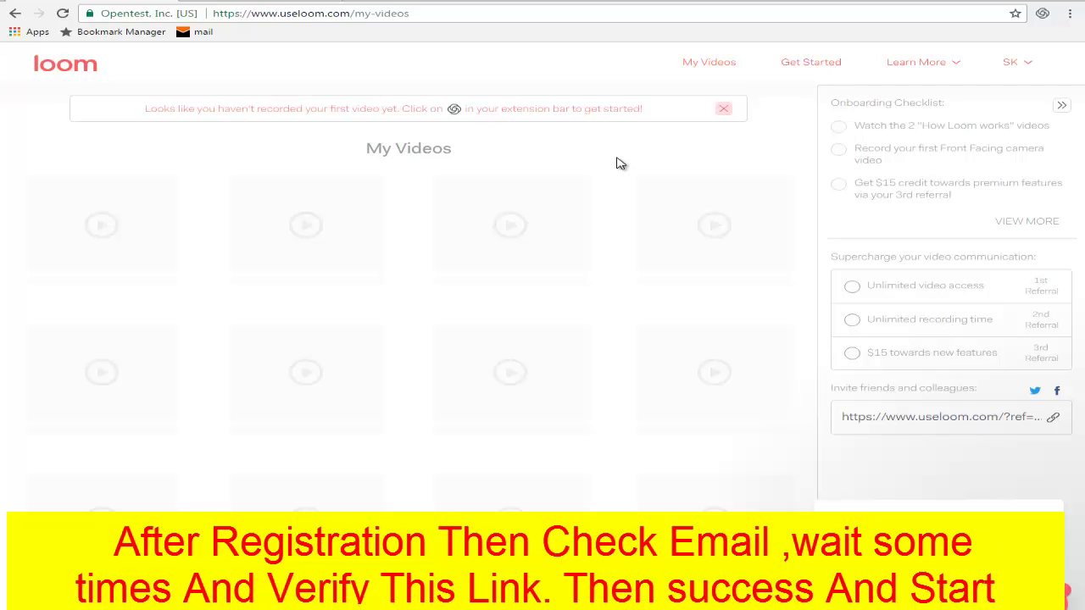
- Open Loom's Get Started page and look through the onboarding checklist and the power features section
click(815, 63)
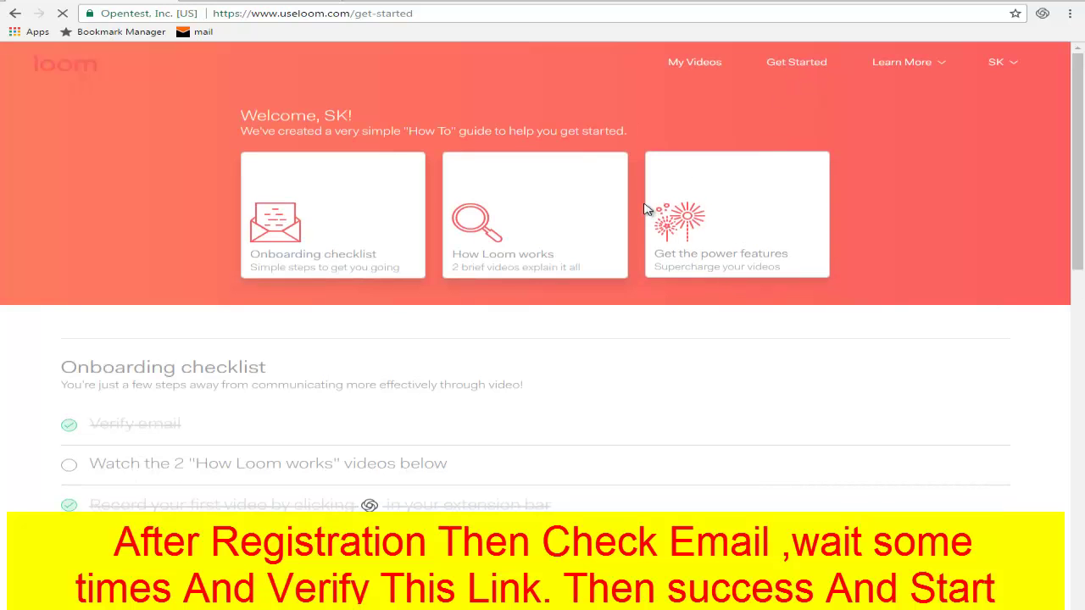
scroll(497, 389, down, 5)
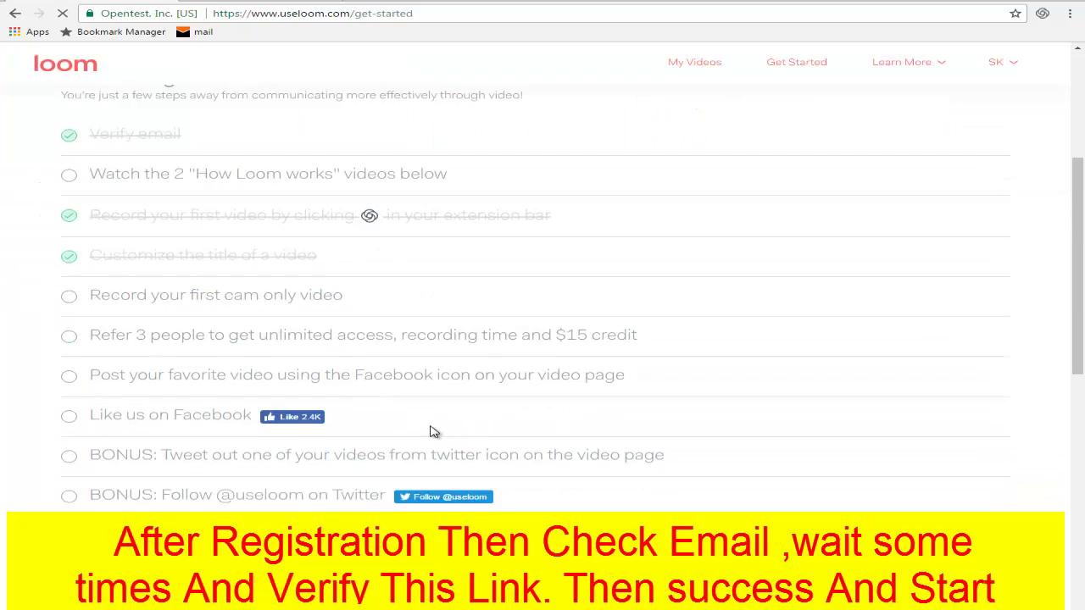
scroll(404, 435, down, 3)
scroll(387, 412, up, 5)
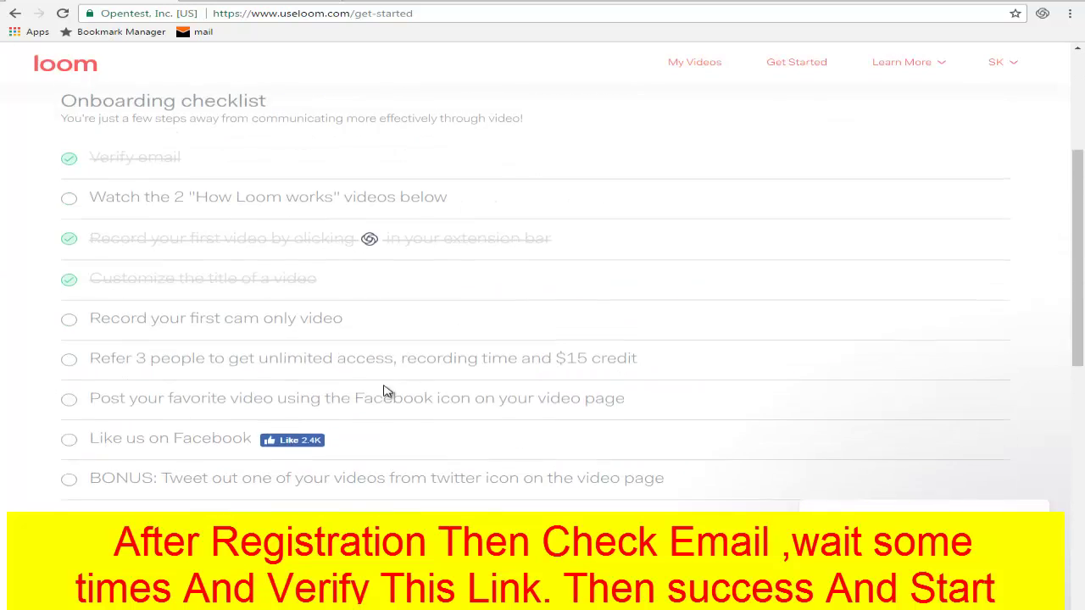
scroll(387, 392, down, 4)
scroll(424, 459, down, 5)
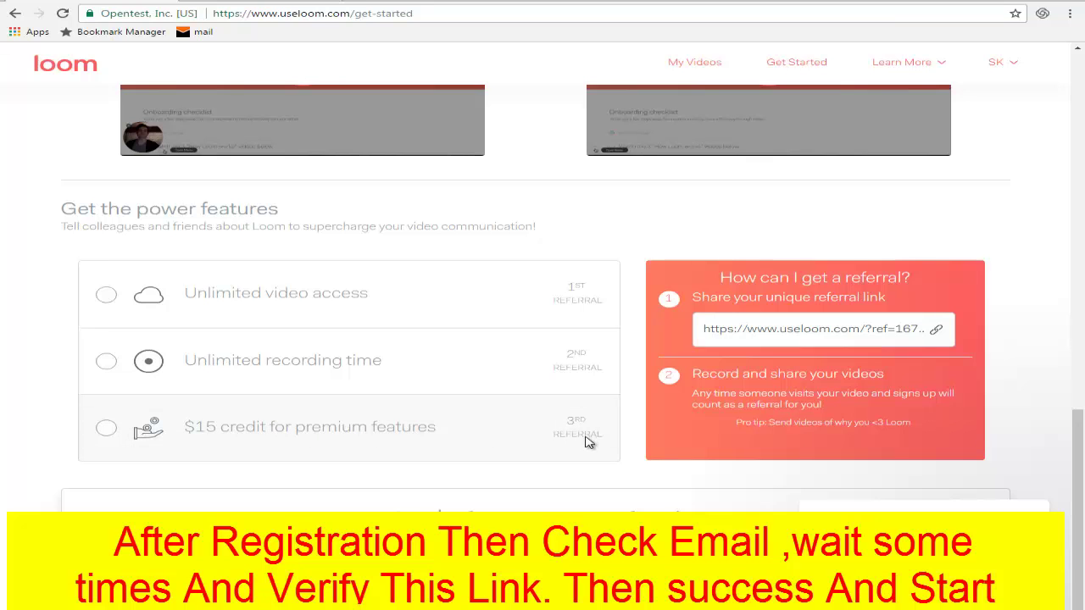
- Enlarge the Get Started page for easier reading and clear the support chat message covering it
key(ctrl+minus)
key(ctrl+minus)
key(ctrl+minus)
key(ctrl+minus)
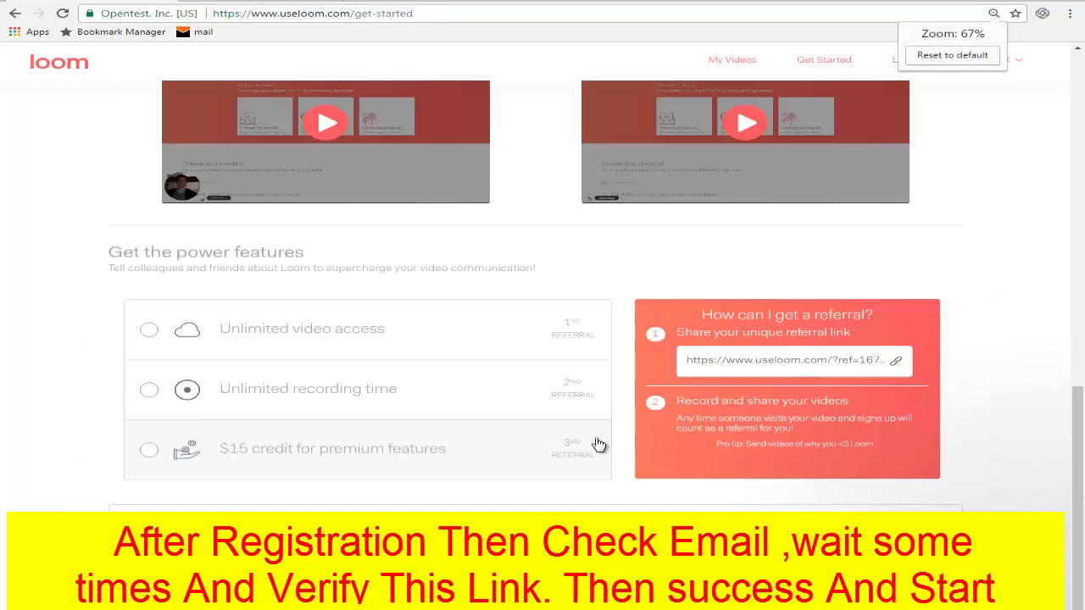
key(ctrl+plus)
key(ctrl+plus)
key(ctrl+plus)
key(ctrl+plus)
key(ctrl+plus)
key(ctrl+plus)
key(ctrl+plus)
key(ctrl+plus)
key(ctrl+plus)
key(ctrl+plus)
key(ctrl+plus)
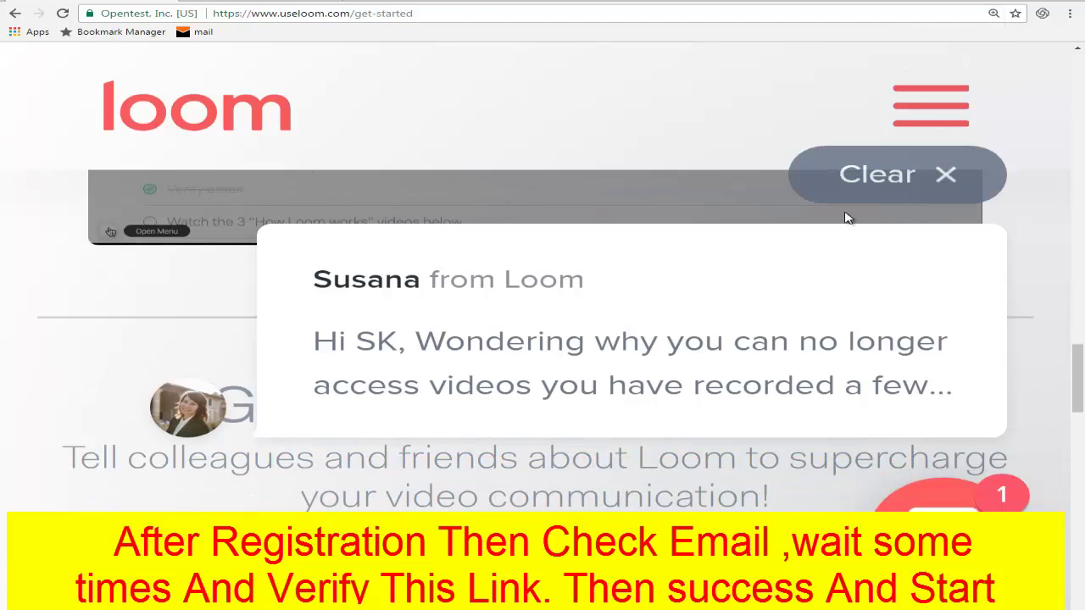
click(945, 174)
- Examine the rewards for the first, second and third referral and the referral credit terms
scroll(543, 491, down, 3)
scroll(523, 510, down, 5)
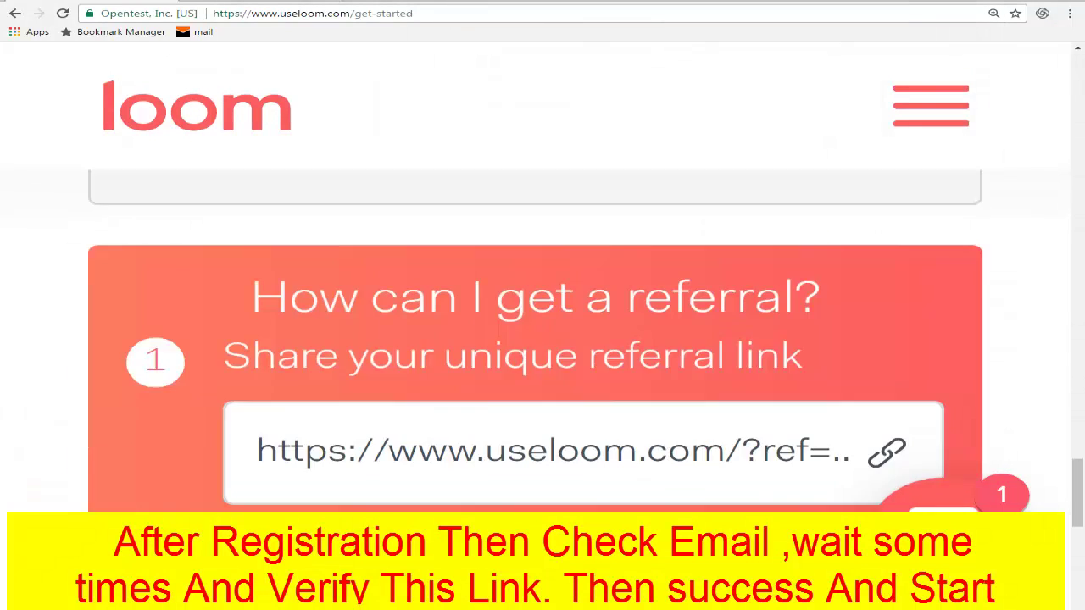
scroll(642, 333, up, 2)
scroll(642, 333, down, 5)
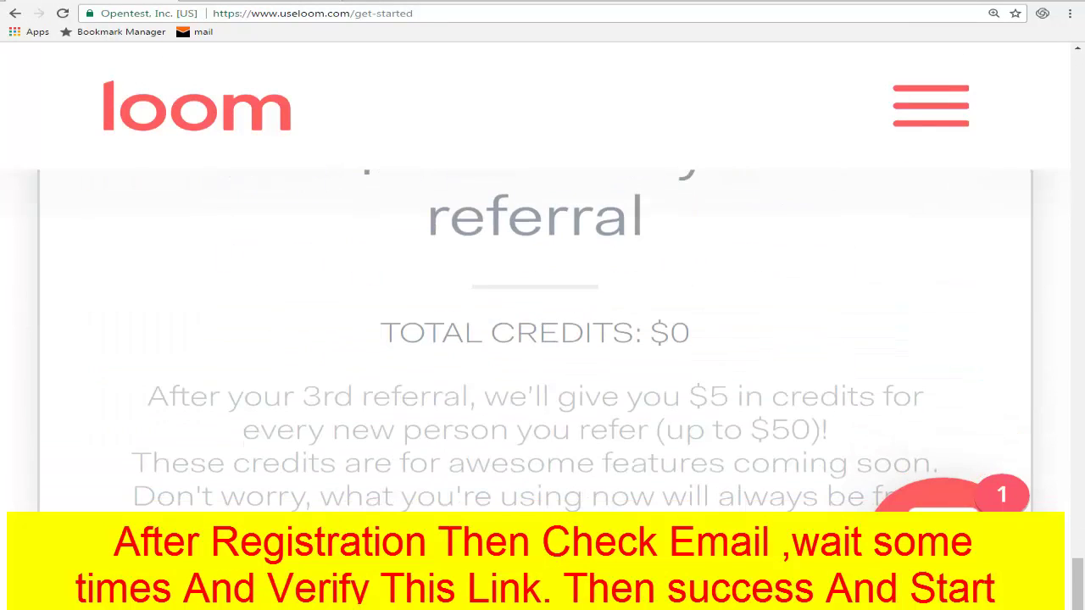
scroll(583, 452, up, 10)
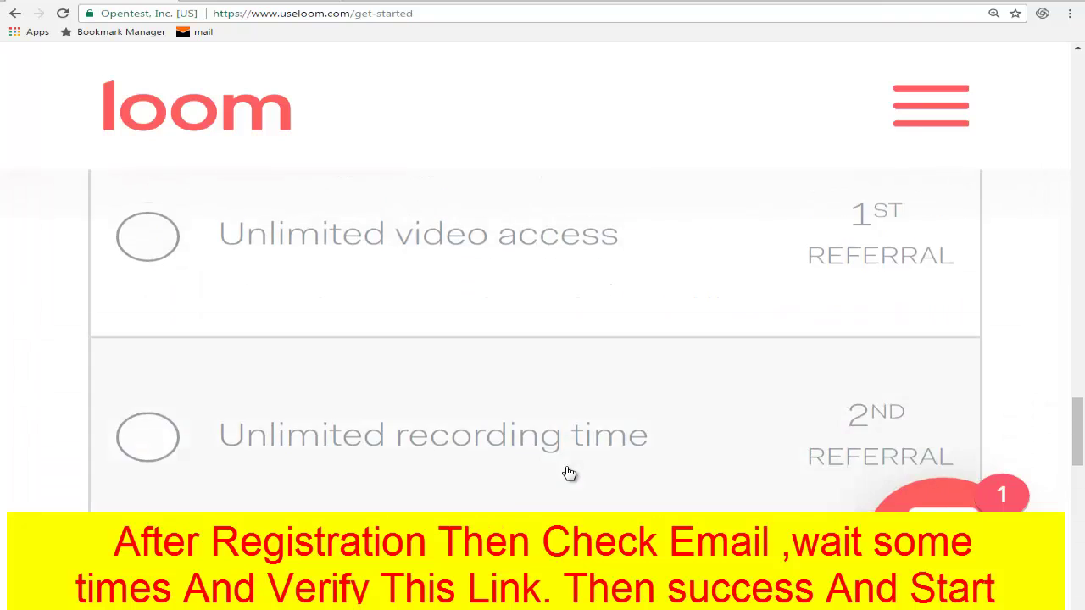
scroll(523, 465, down, 5)
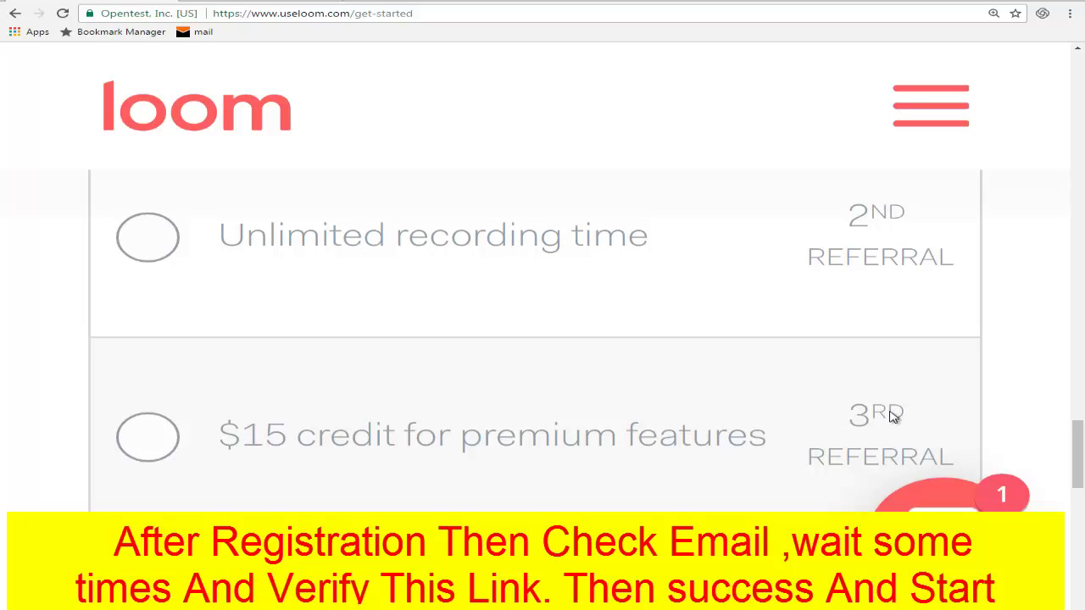
drag(242, 414, 863, 477)
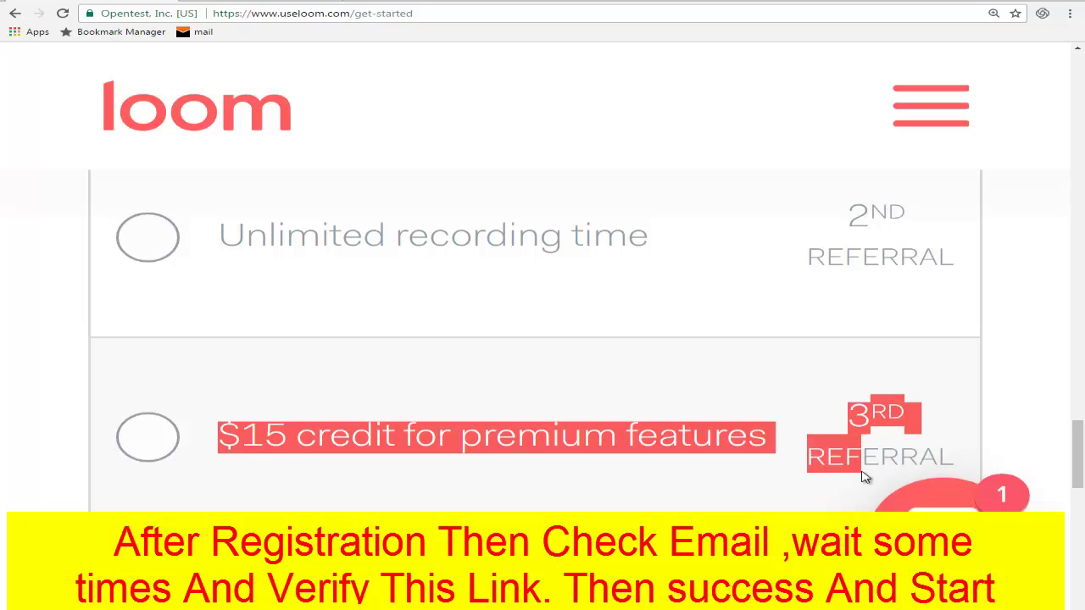
click(745, 509)
scroll(526, 449, up, 2)
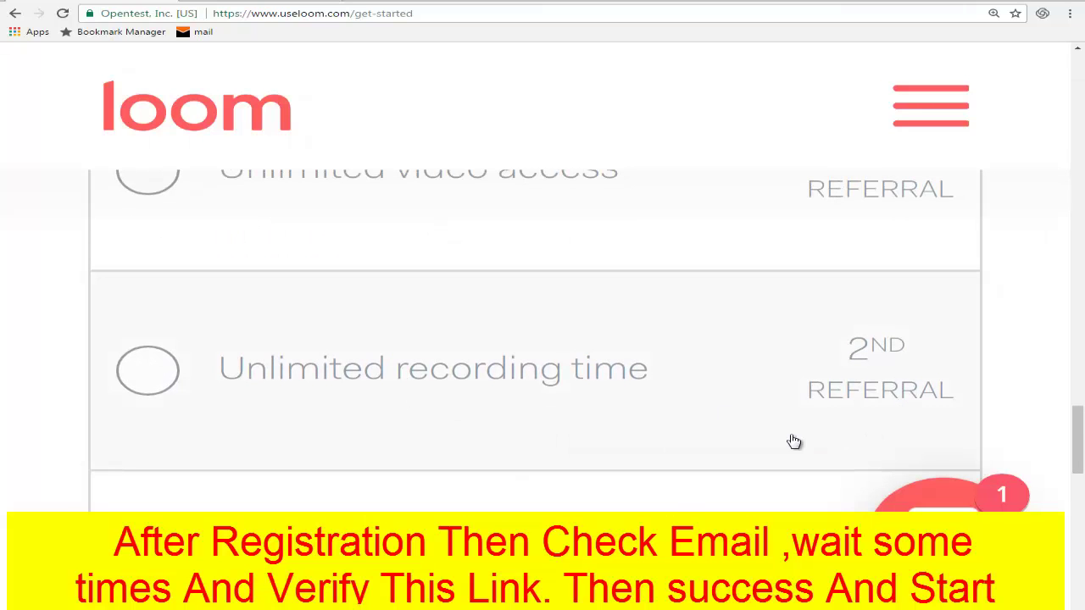
scroll(610, 422, up, 2)
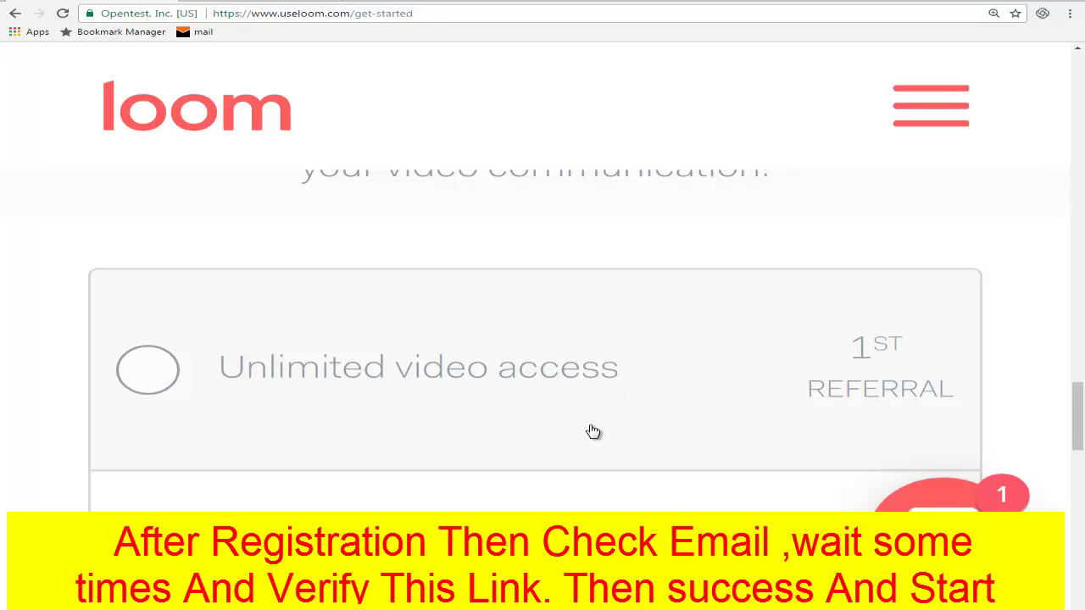
- Look over the How Loom works videos and the section explaining how to share the unique referral link
scroll(594, 431, up, 7)
scroll(500, 432, up, 10)
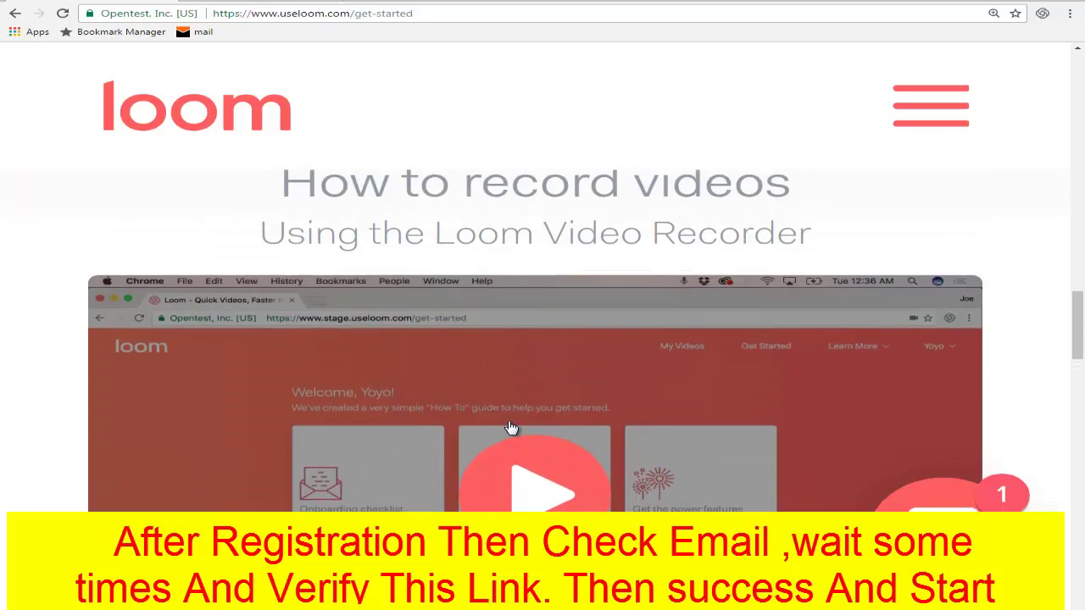
scroll(686, 446, up, 4)
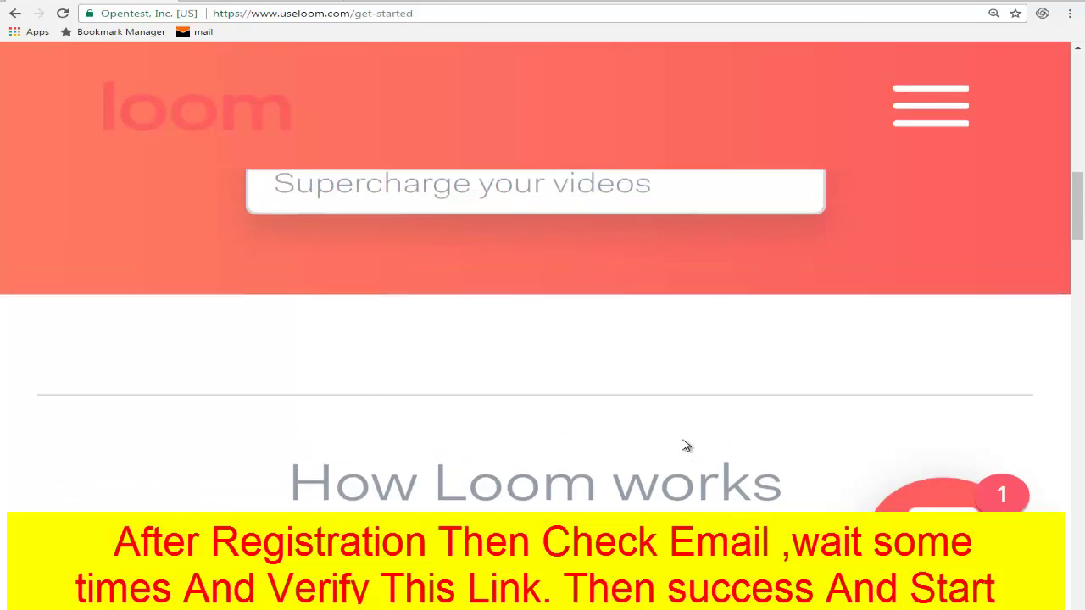
scroll(712, 442, down, 9)
scroll(678, 465, down, 15)
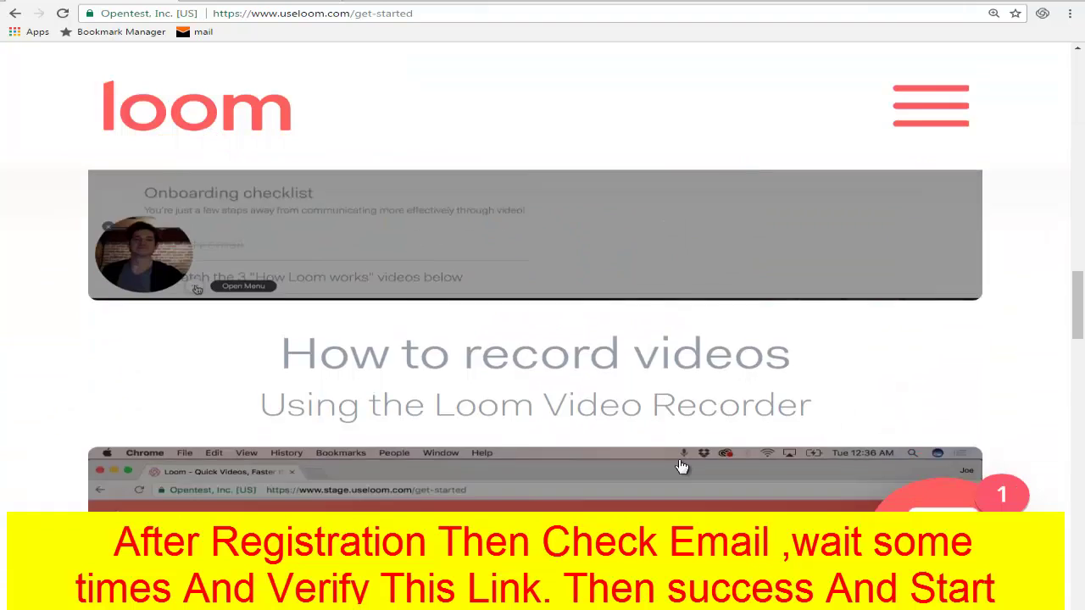
scroll(695, 467, down, 3)
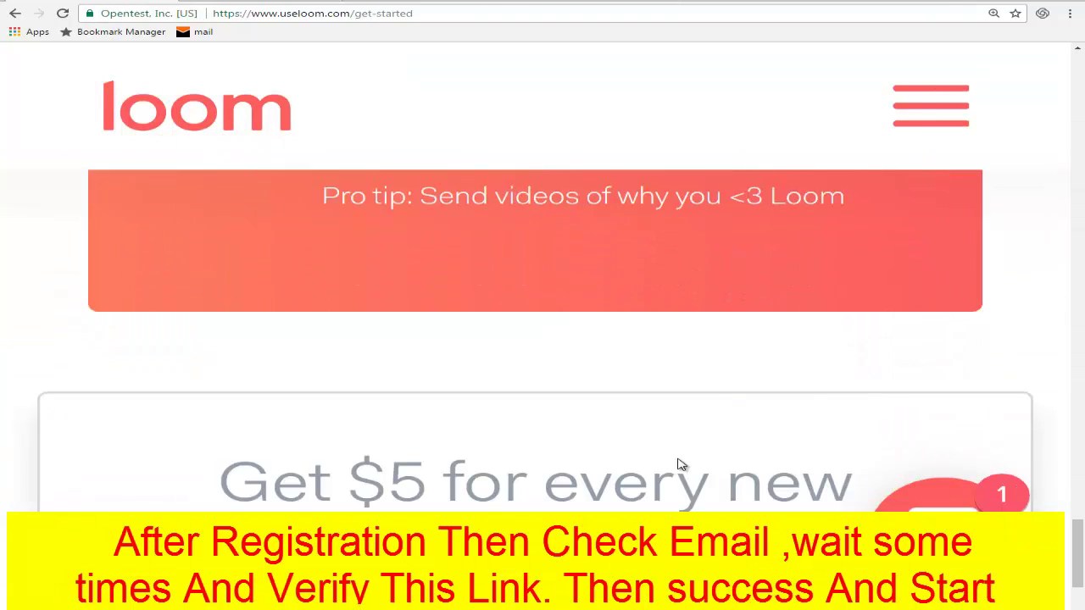
scroll(630, 436, up, 6)
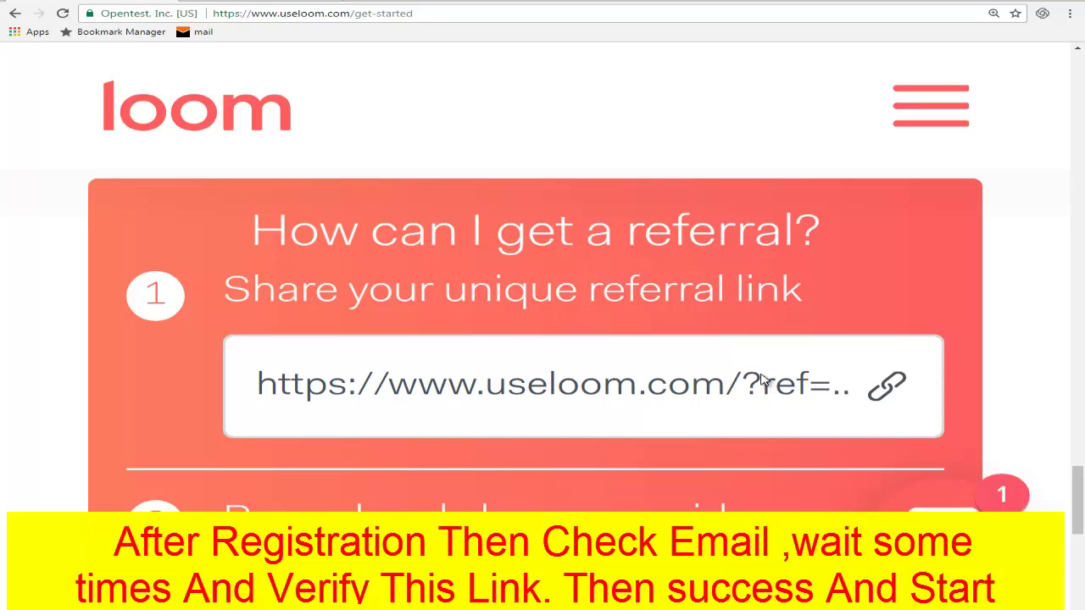
scroll(562, 412, up, 10)
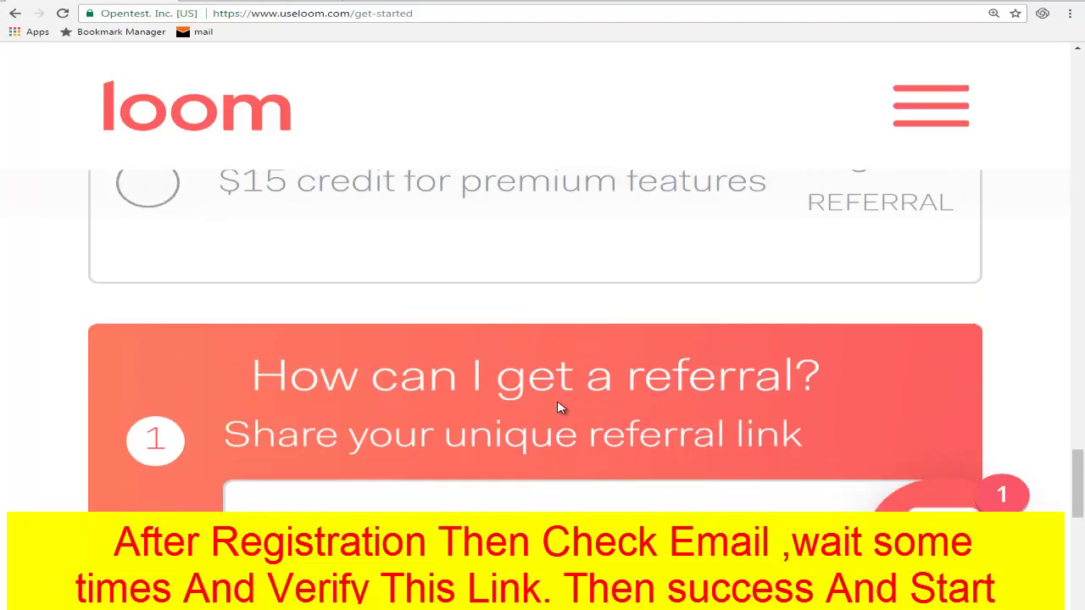
scroll(580, 425, down, 2)
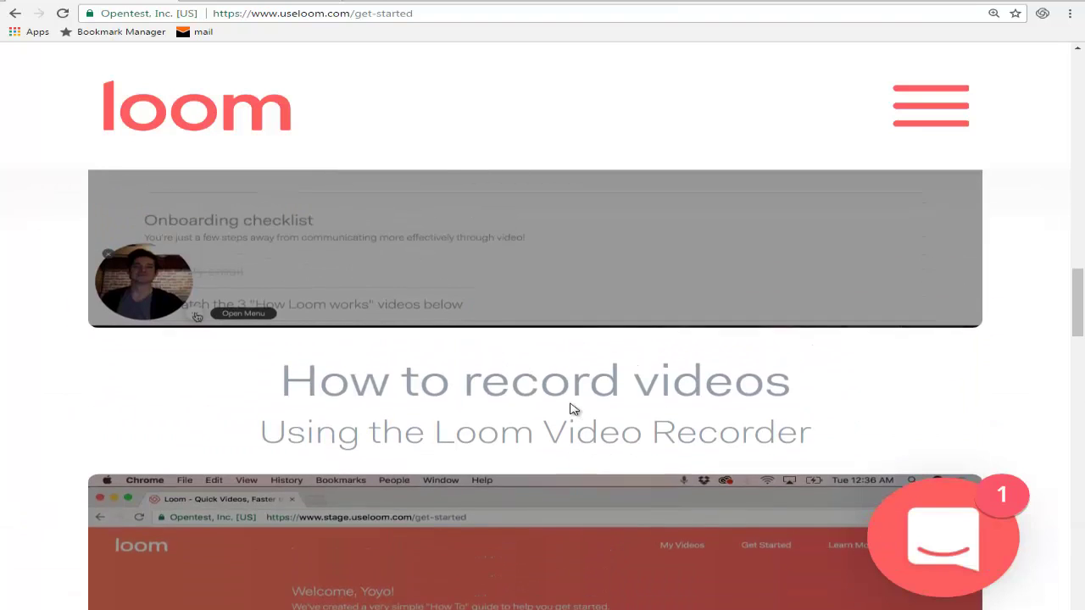
- Restore the default page zoom and return to the beginning of the Get Started page
scroll(571, 407, up, 7)
scroll(653, 365, up, 3)
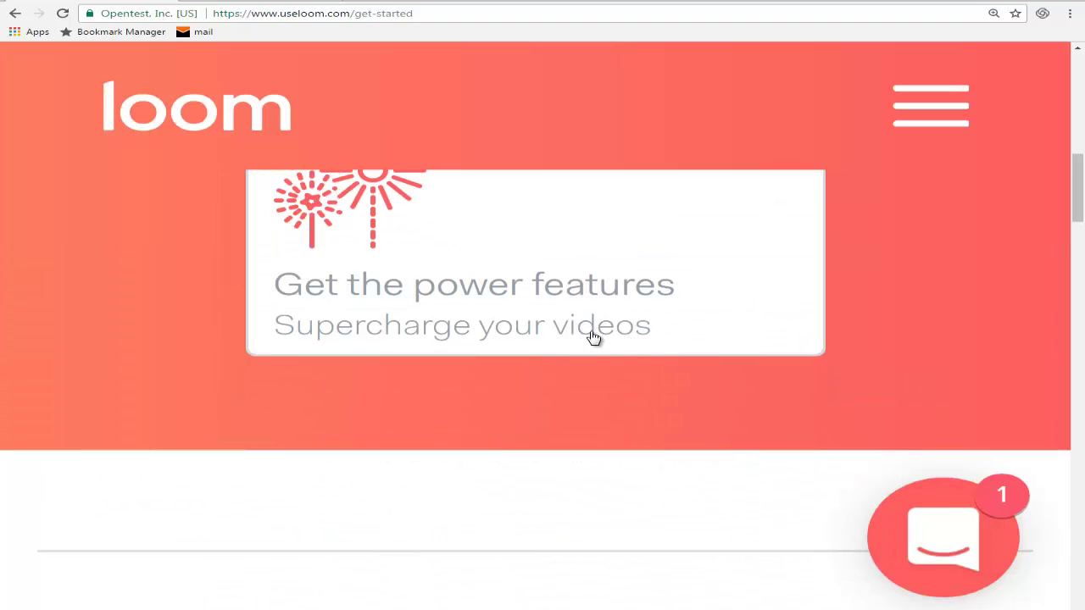
scroll(591, 339, down, 1)
key(ctrl+minus)
key(ctrl+minus)
scroll(574, 363, up, 3)
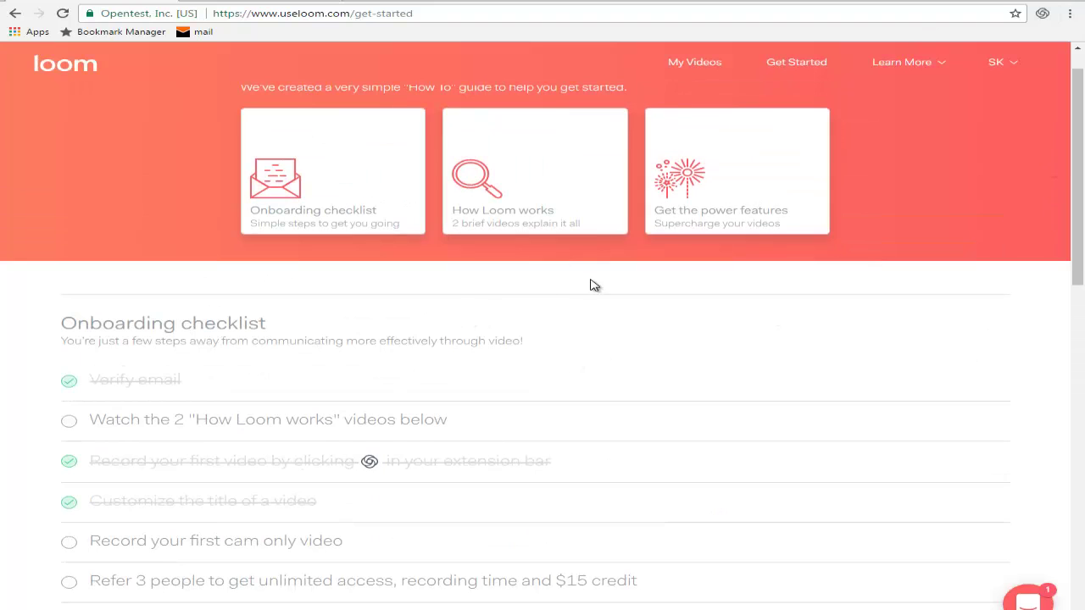
scroll(591, 285, up, 1)
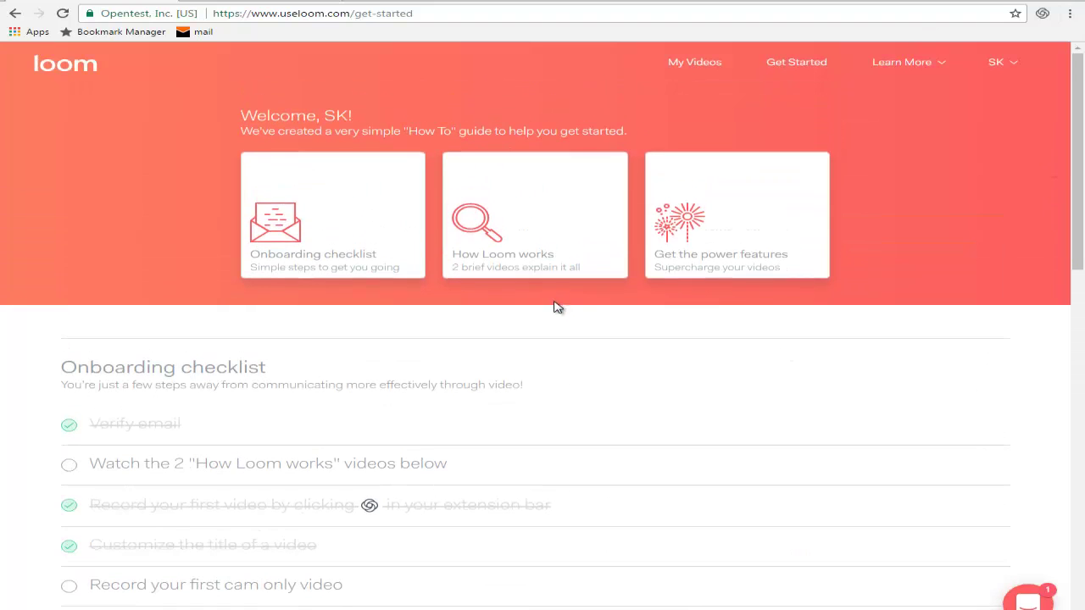
- Request one-click microphone and camera access for the Loom recorder and reopen it at its recording settings
click(1045, 14)
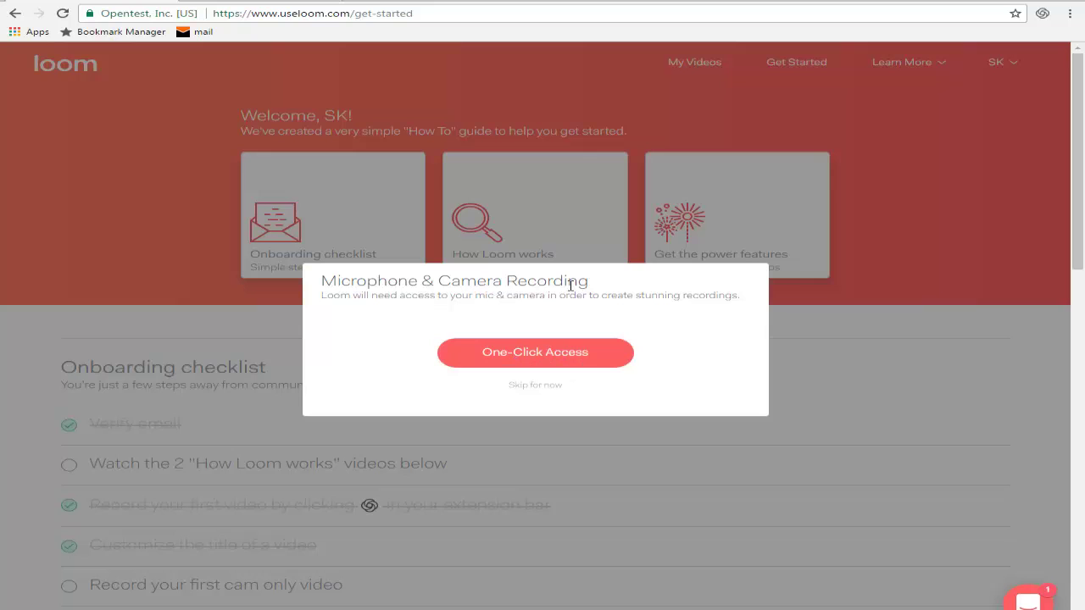
click(535, 362)
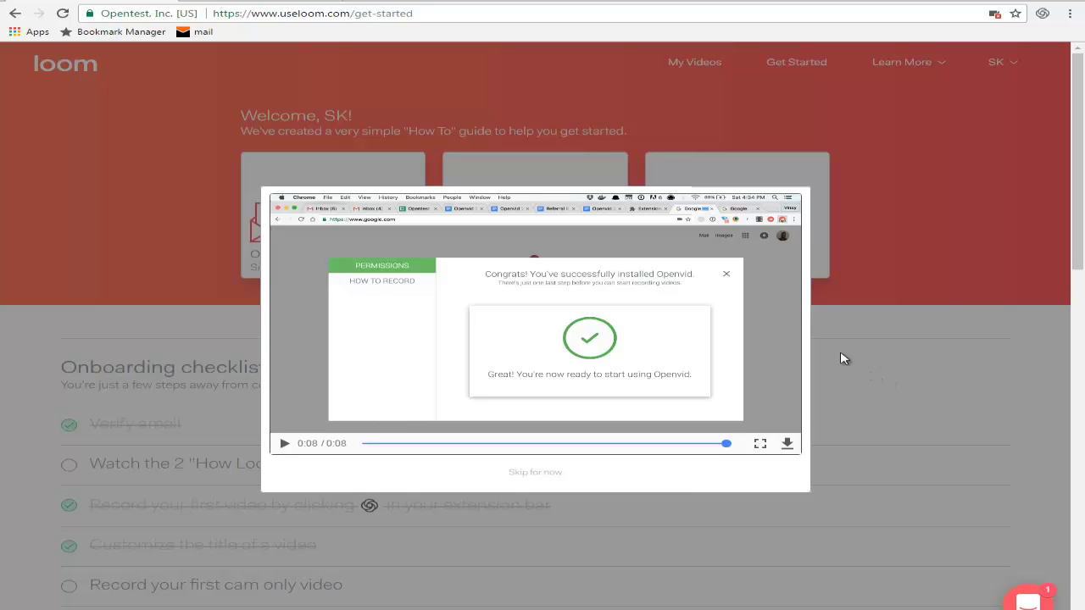
click(1043, 14)
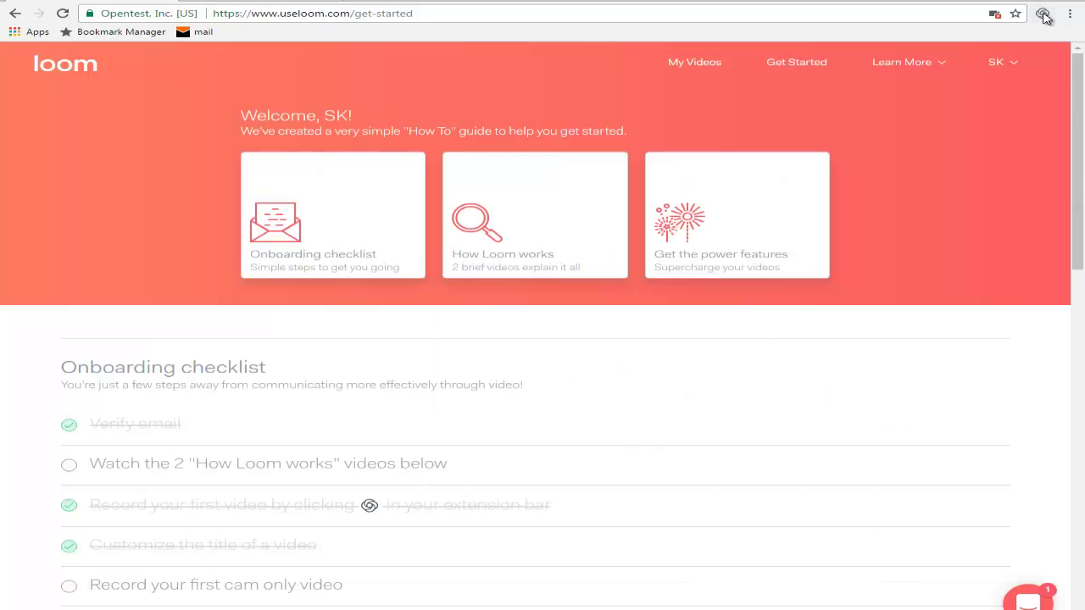
click(1044, 14)
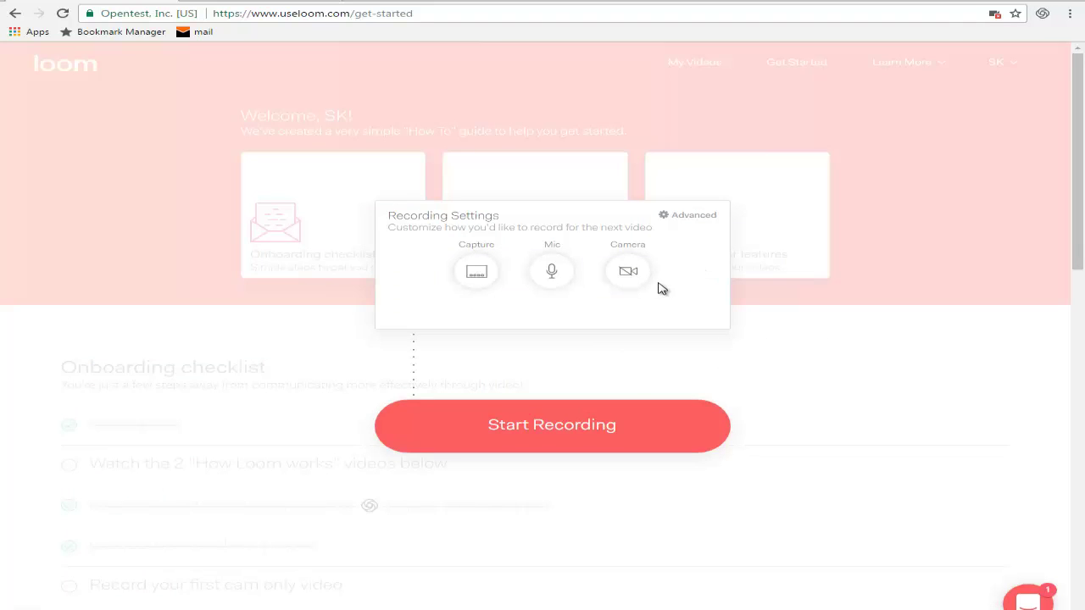
- Look through the available microphones for the recording and leave Default selected
click(551, 273)
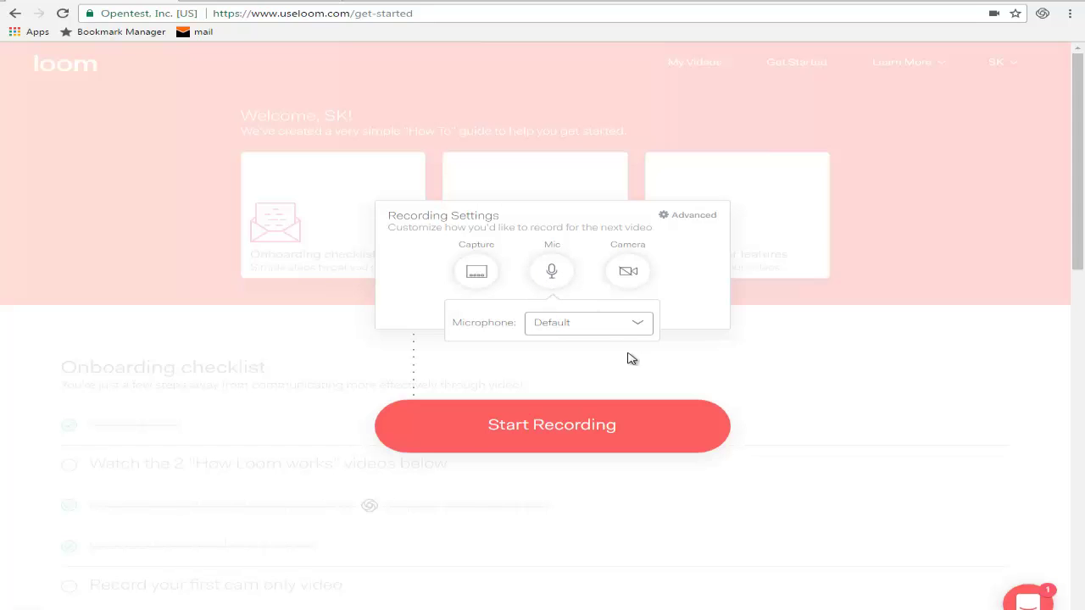
click(636, 326)
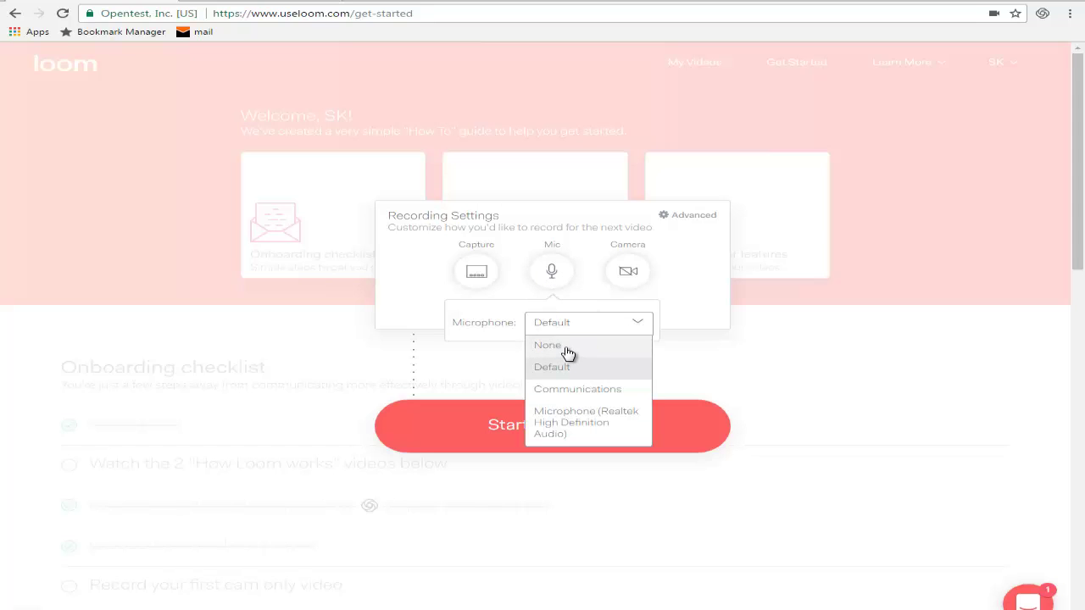
click(723, 353)
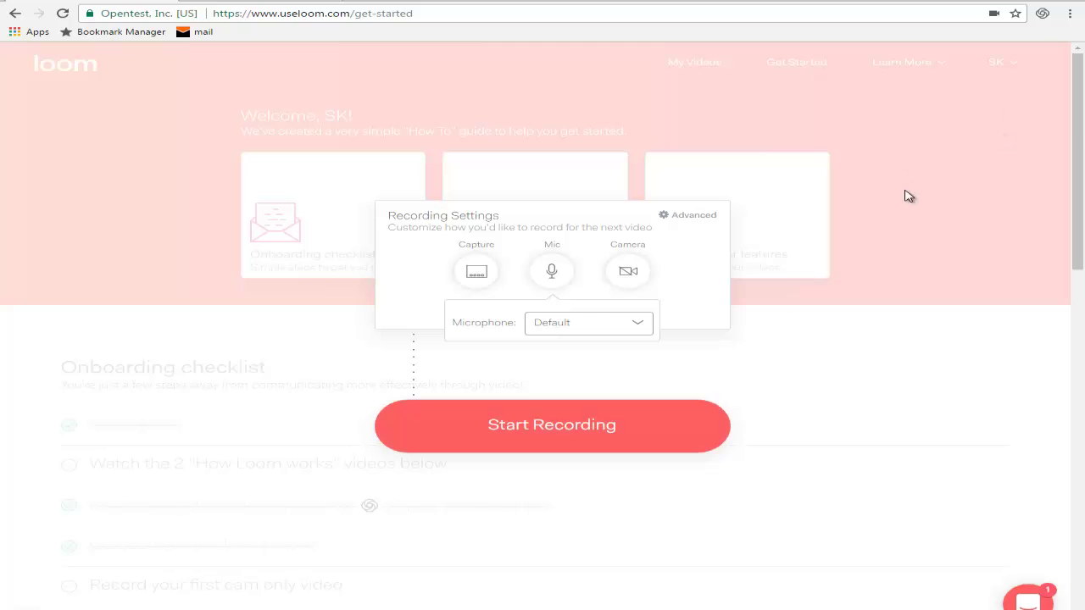
- Reopen the Loom recorder and start a recording that shares the entire screen
click(1043, 15)
click(1043, 15)
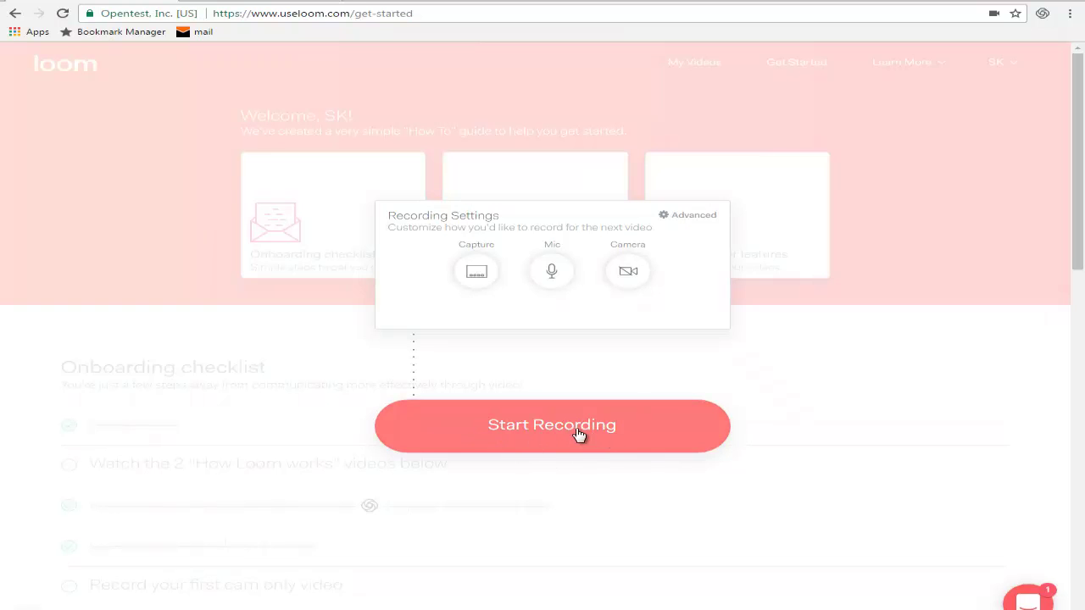
click(537, 432)
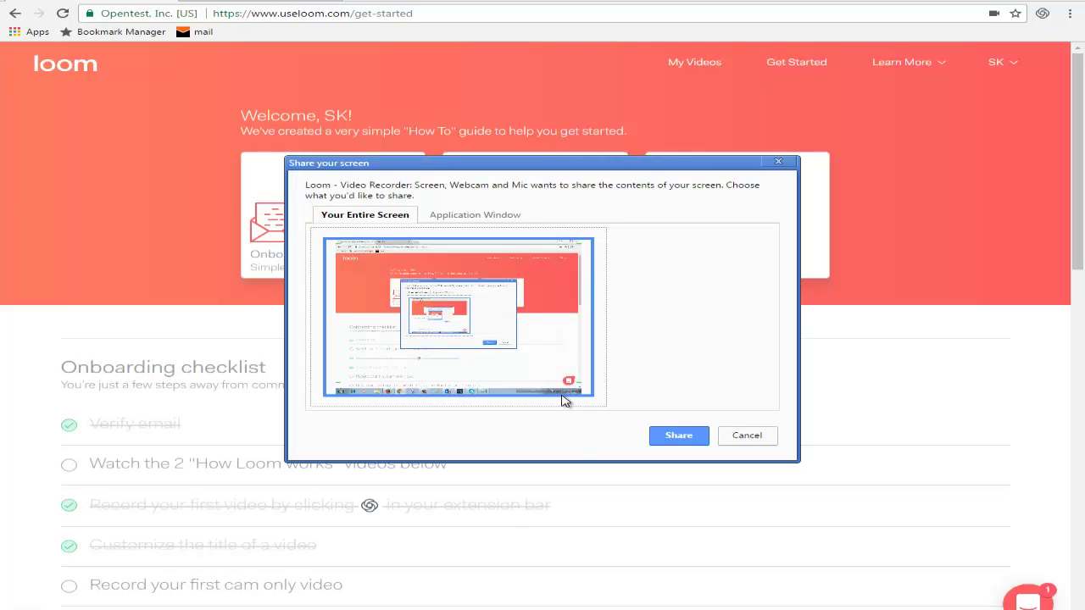
click(679, 436)
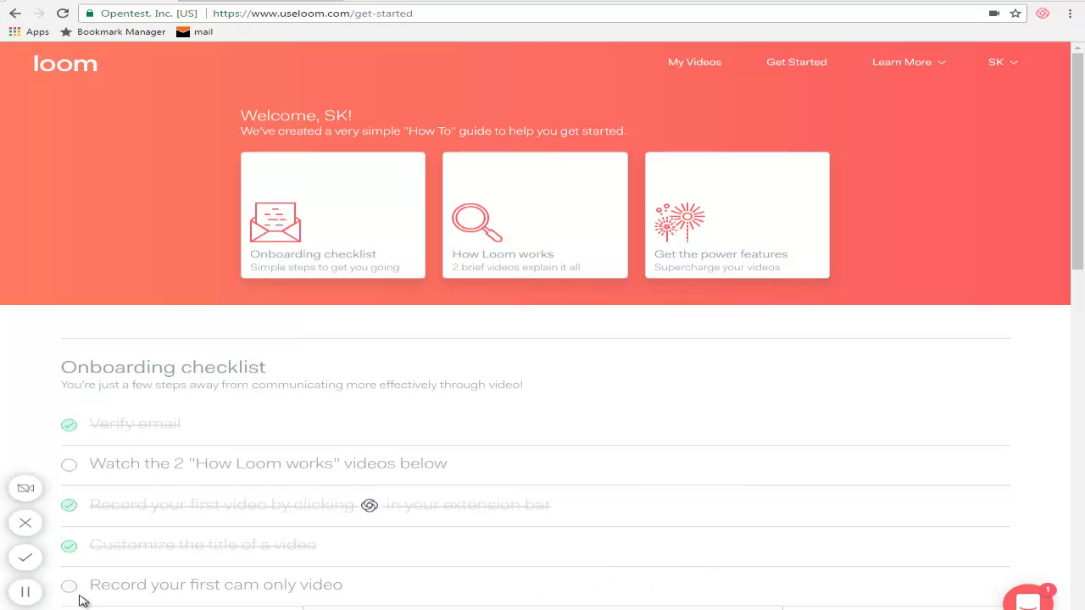
- Try shrinking the Get Started page while recording, and enlarge it to 150% zoom
drag(81, 600, 24, 603)
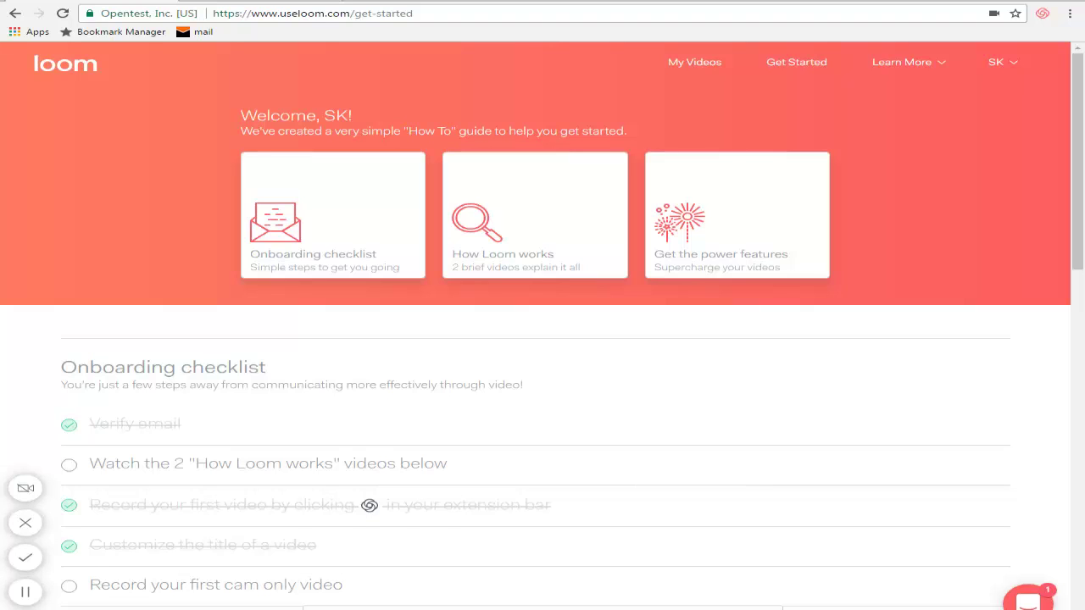
key(ctrl+minus)
key(ctrl+minus)
key(ctrl+minus)
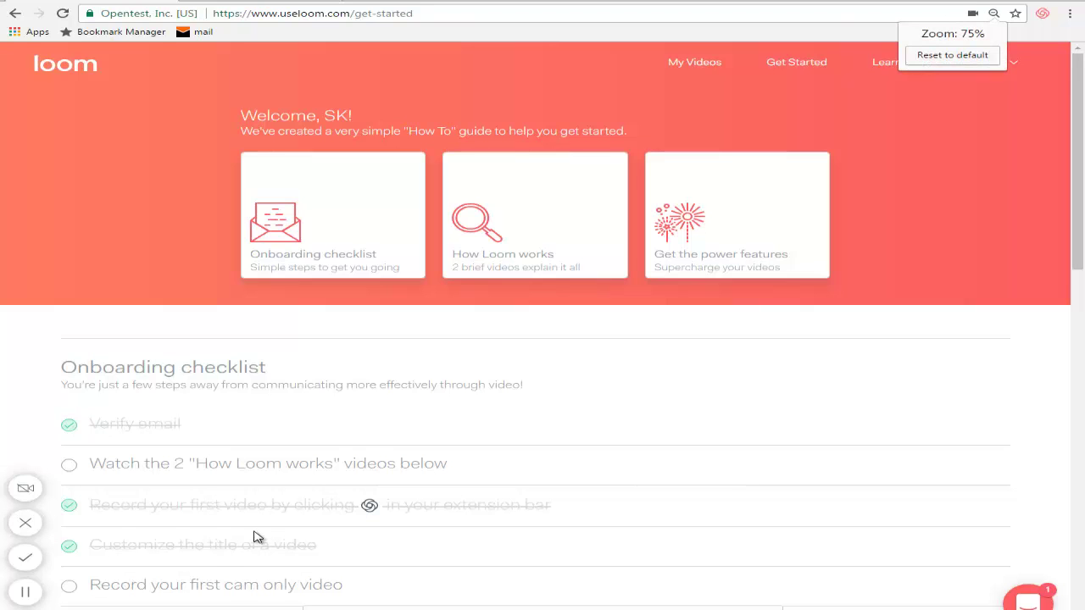
key(ctrl+plus)
key(ctrl+plus)
key(ctrl+plus)
key(ctrl+plus)
key(ctrl+plus)
key(ctrl+plus)
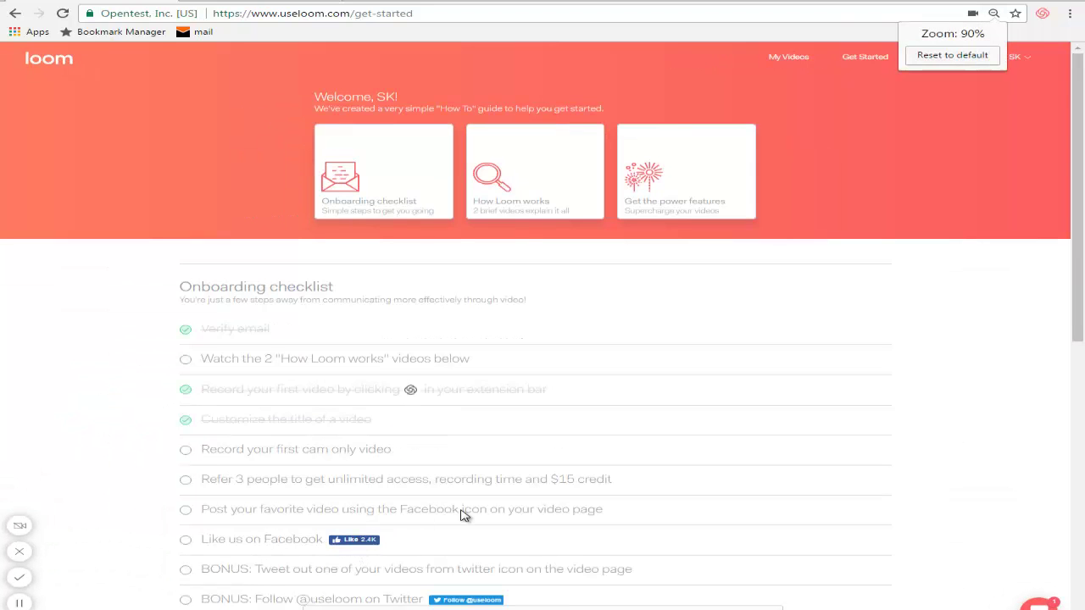
- Browse the How Loom works videos, the onboarding checklist and the welcome cards while the recording runs
scroll(473, 531, down, 15)
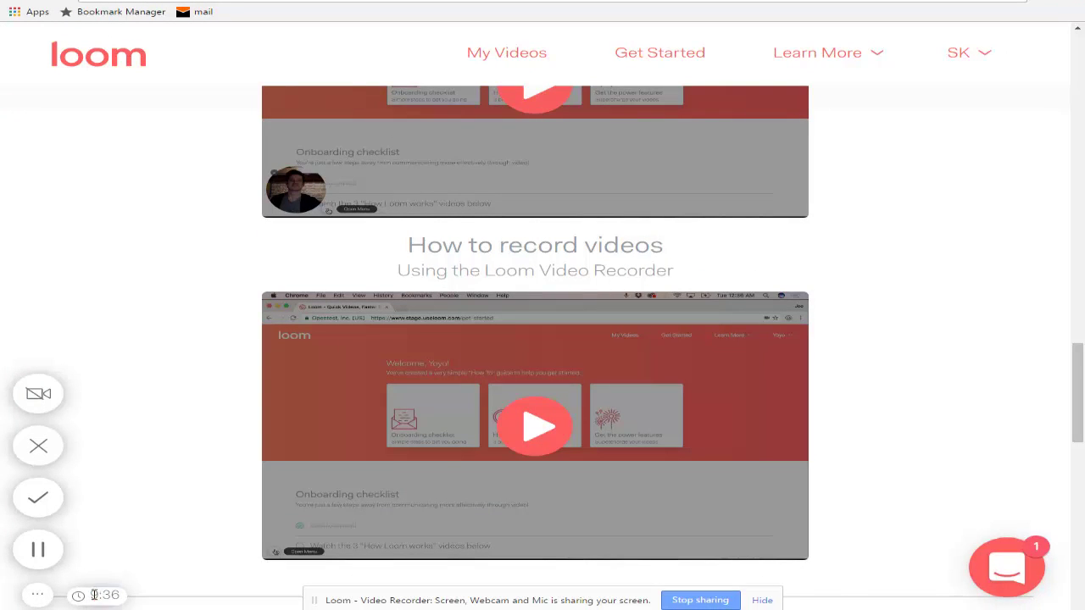
drag(96, 596, 114, 596)
scroll(525, 421, up, 9)
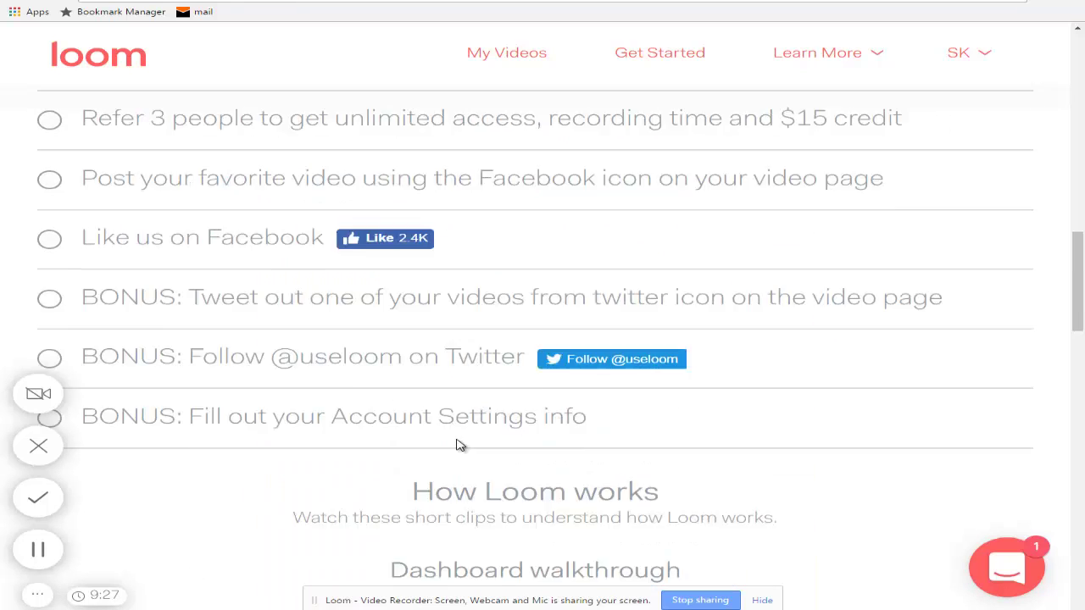
scroll(460, 438, up, 4)
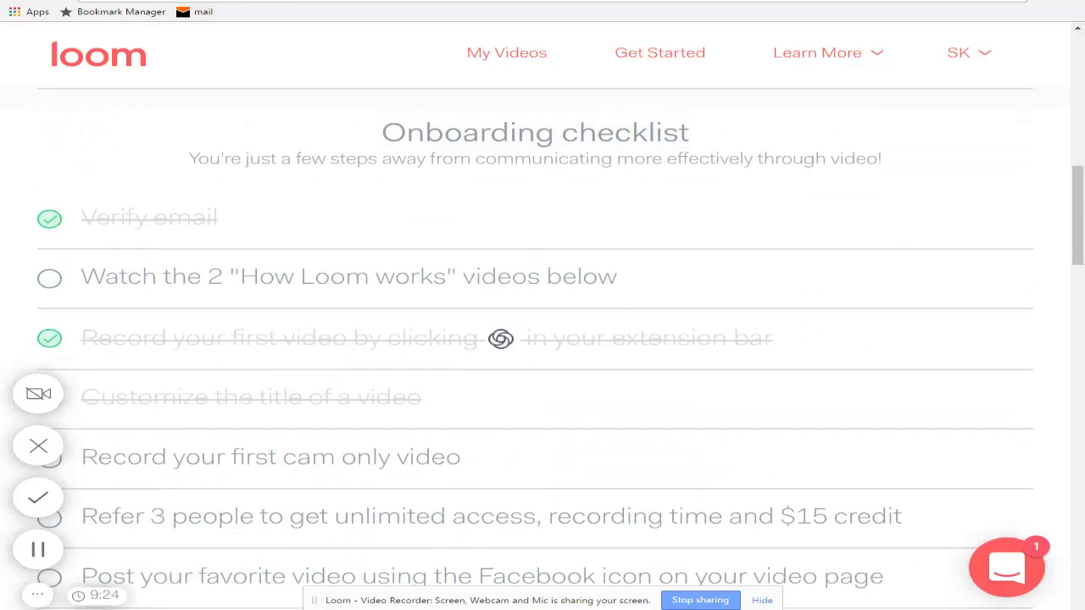
scroll(698, 421, down, 3)
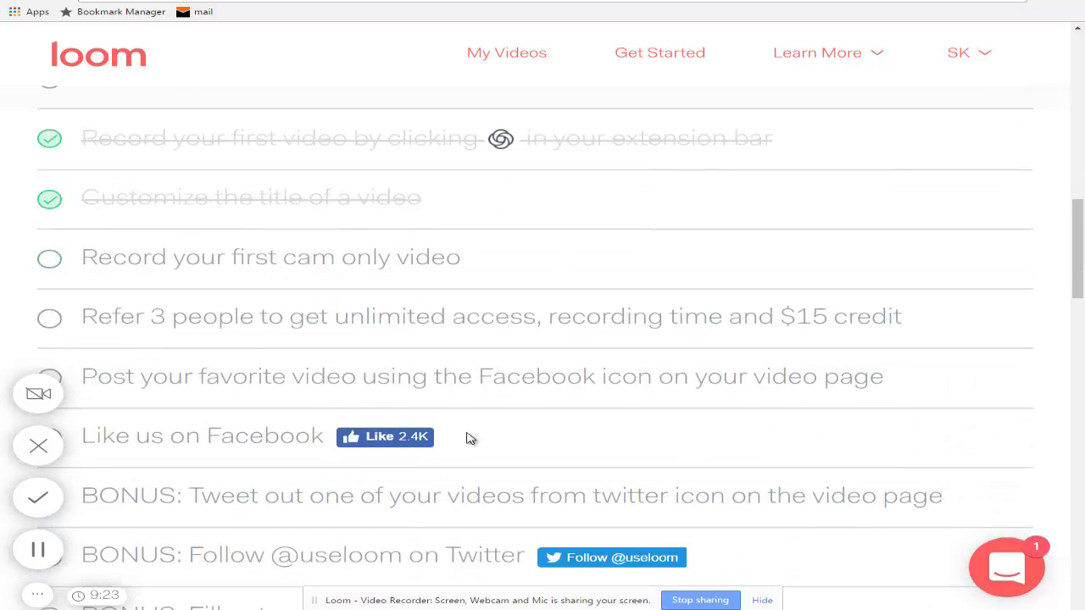
scroll(562, 368, up, 5)
scroll(560, 376, up, 6)
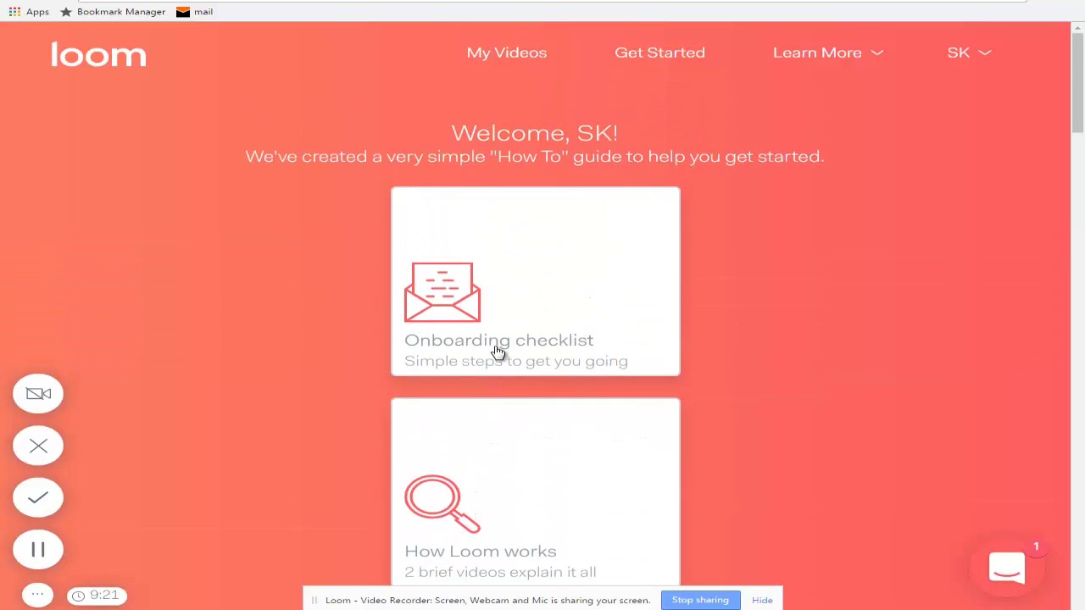
scroll(499, 351, down, 3)
scroll(533, 351, up, 2)
scroll(556, 360, down, 10)
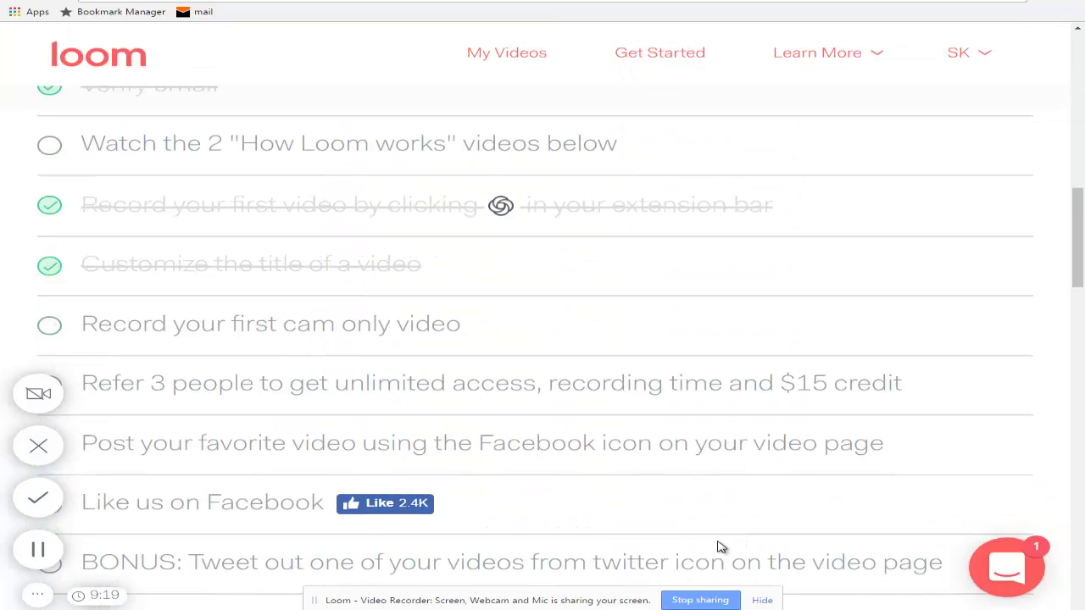
scroll(543, 339, up, 3)
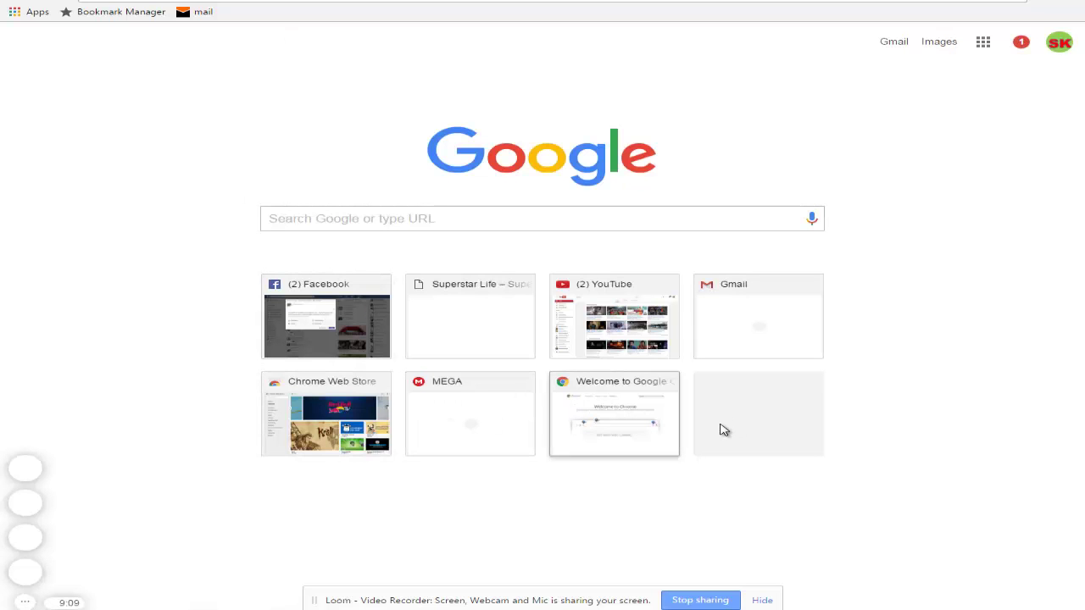
- Return from the new tab to the Loom page and stop sharing the screen to end the recording
click(612, 297)
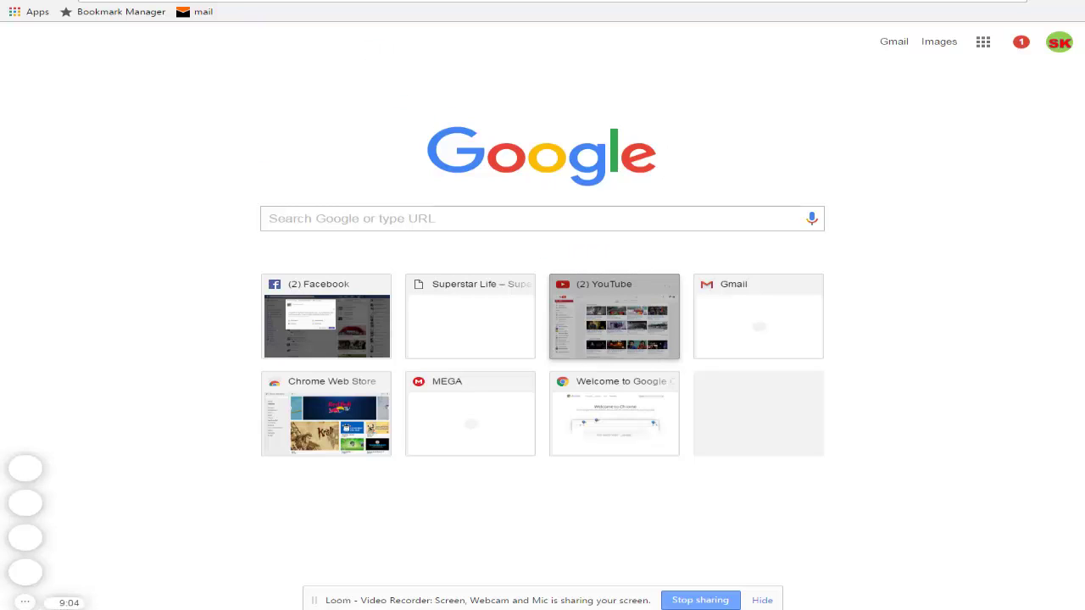
click(280, 0)
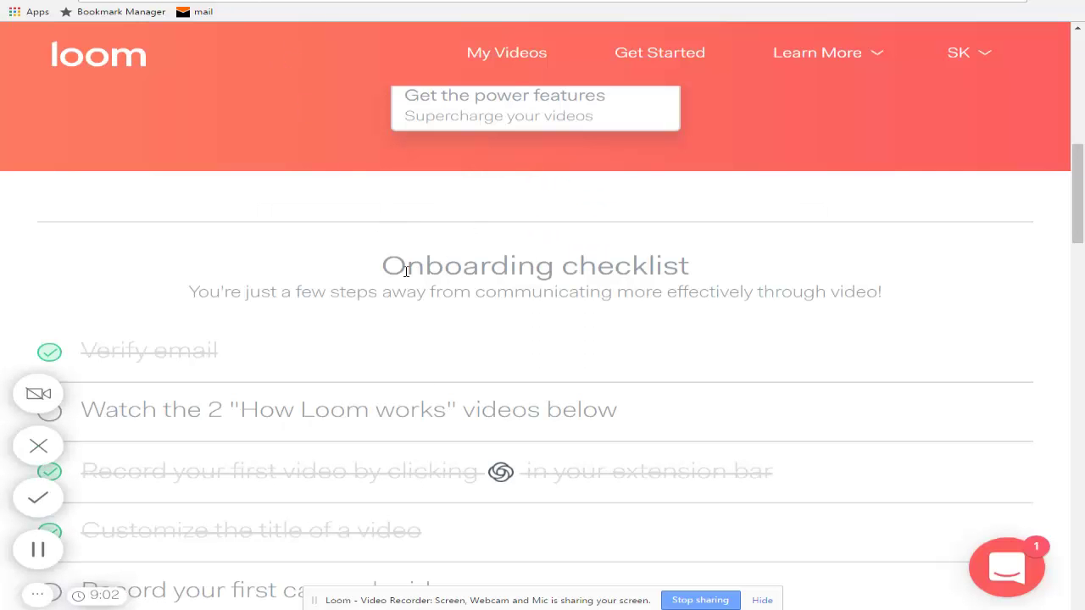
click(709, 601)
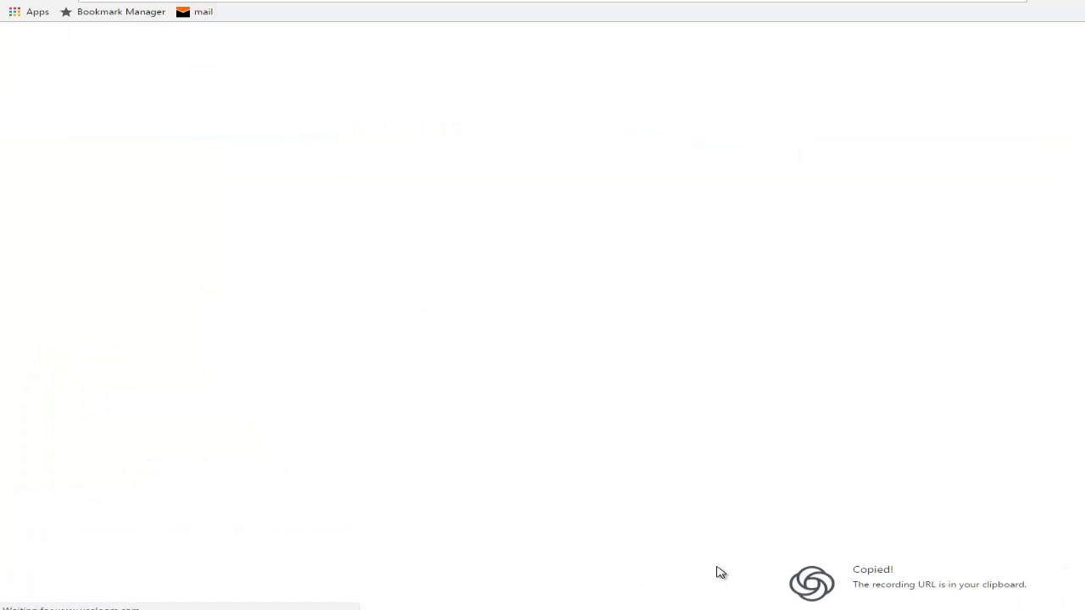
- Play back the finished recording, skip ahead to about 0:14 and pause it at 0:16
click(1077, 11)
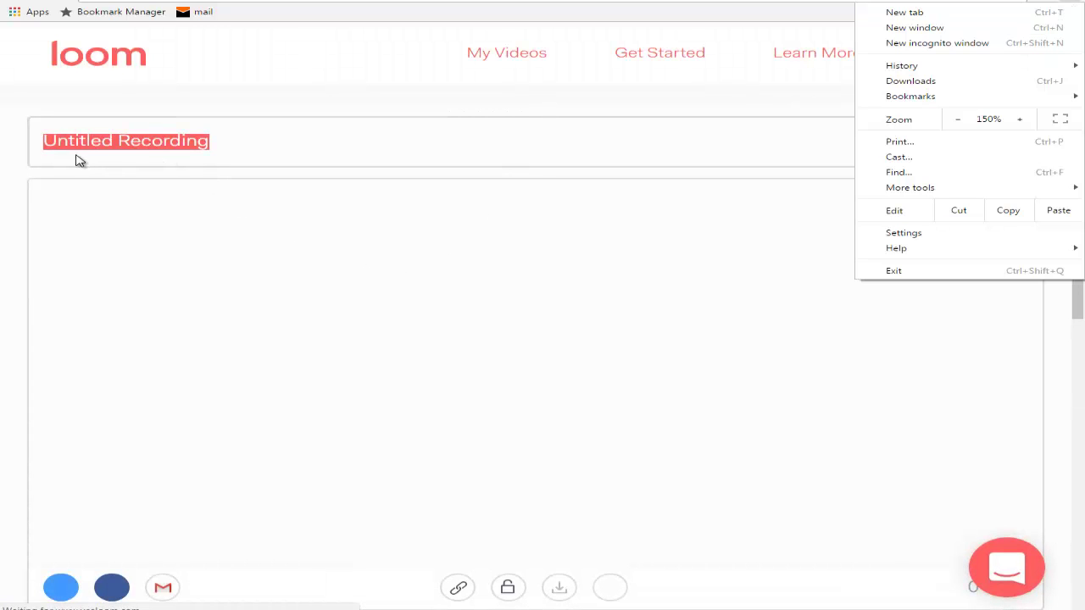
click(451, 125)
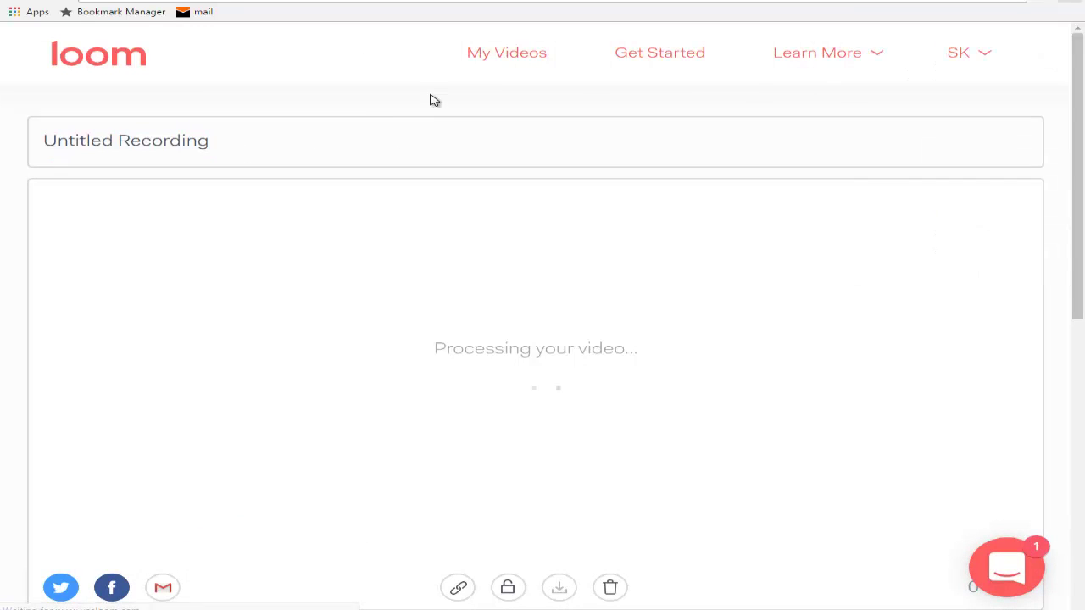
scroll(683, 371, down, 3)
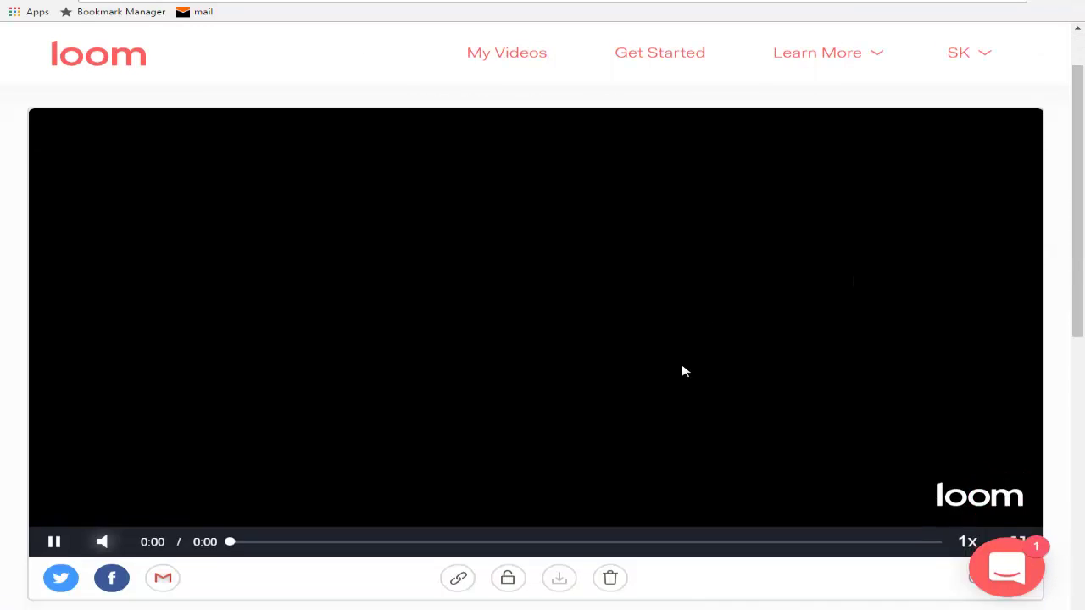
scroll(379, 445, up, 2)
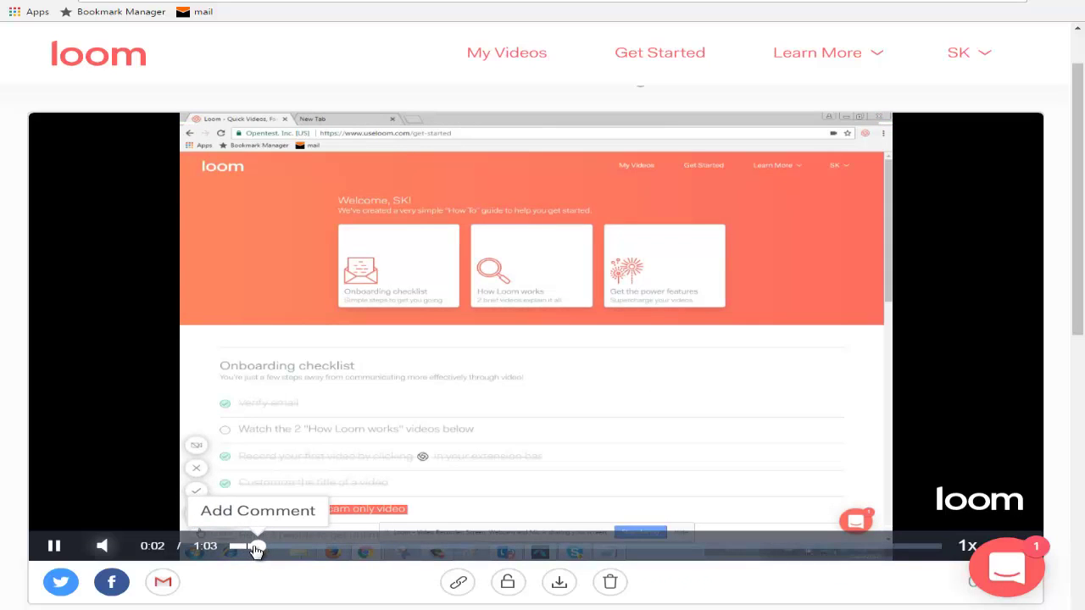
click(250, 548)
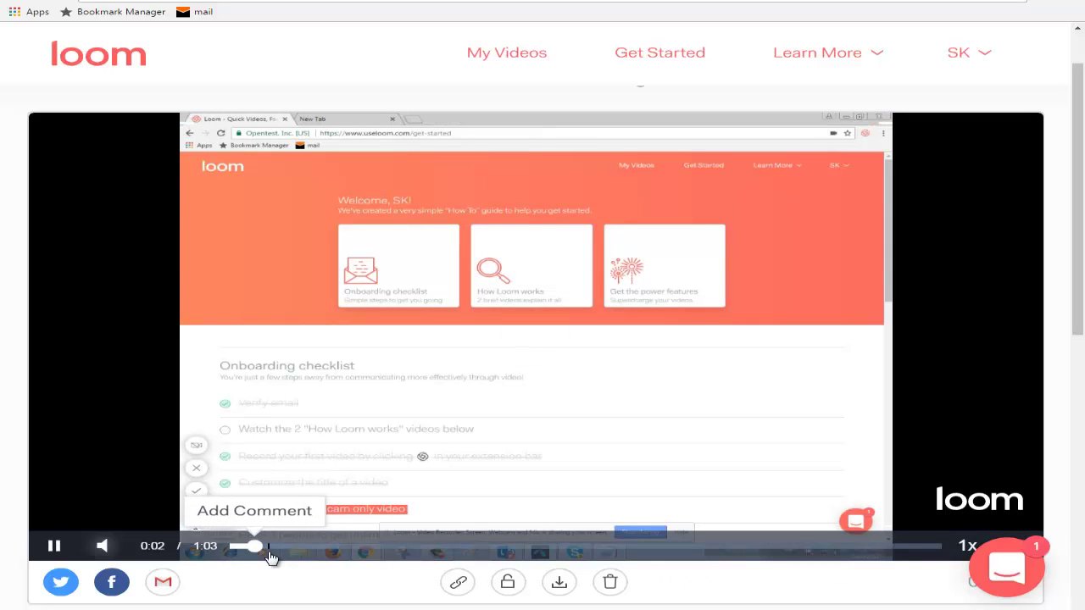
click(381, 547)
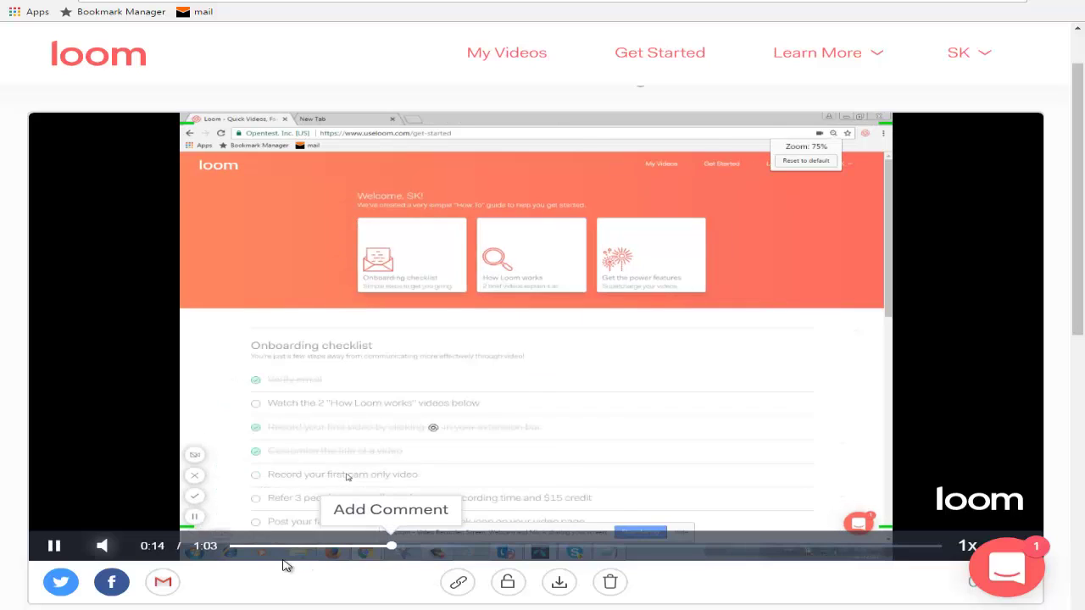
click(55, 549)
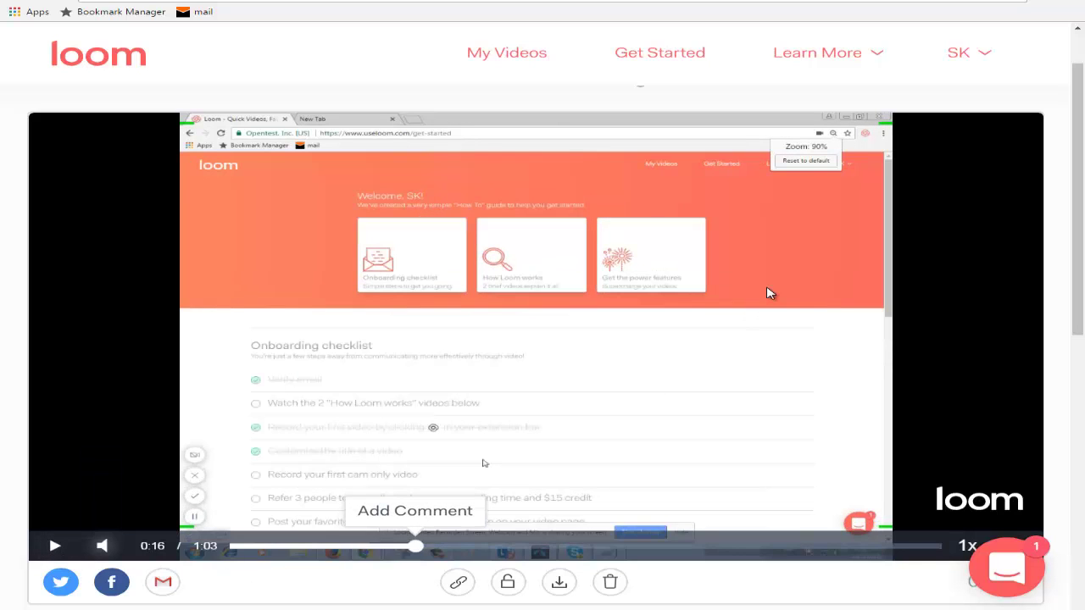
- Examine the sharing, link, privacy, download and delete options and the text and comment areas below the recording
scroll(594, 351, down, 2)
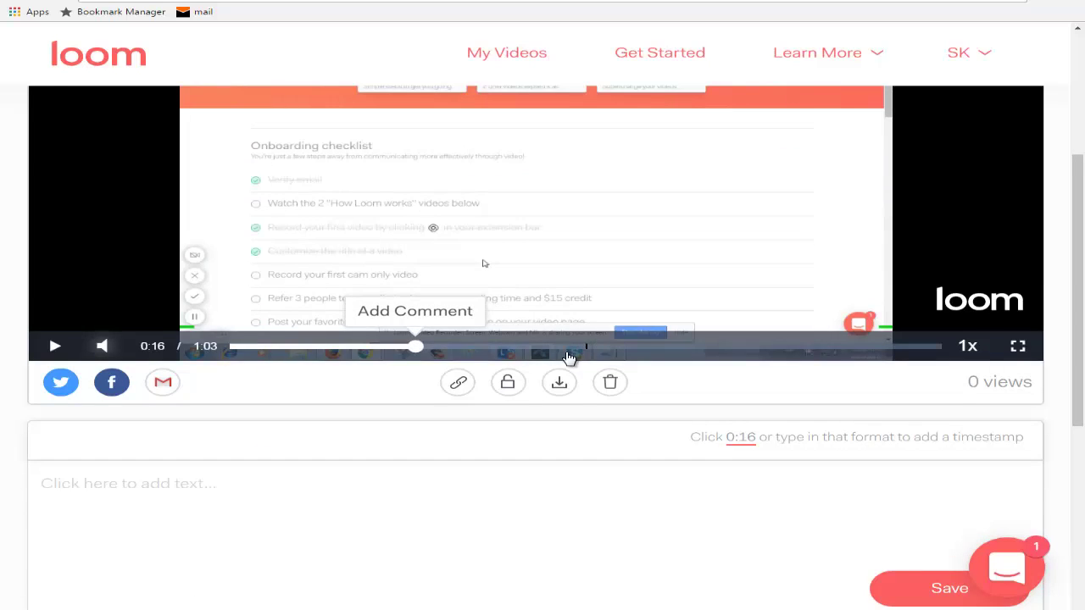
scroll(593, 354, up, 3)
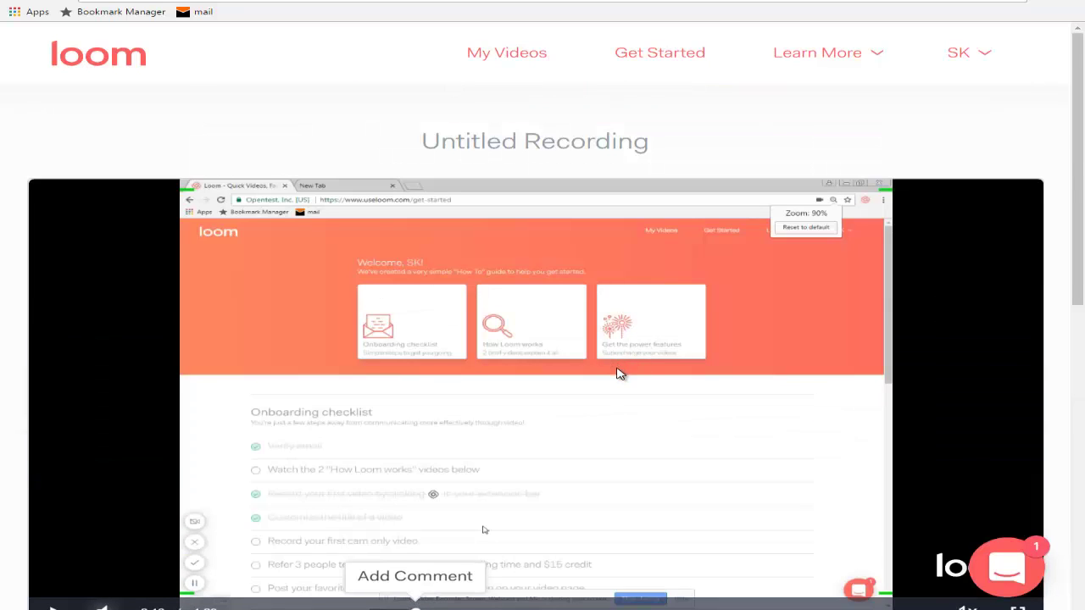
scroll(617, 370, down, 2)
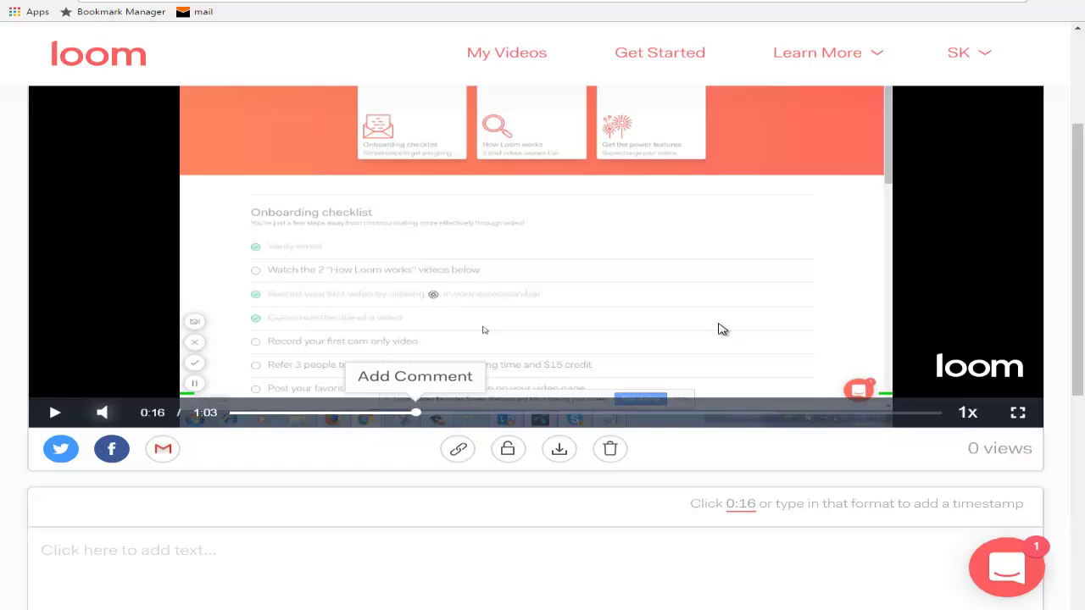
scroll(719, 503, down, 3)
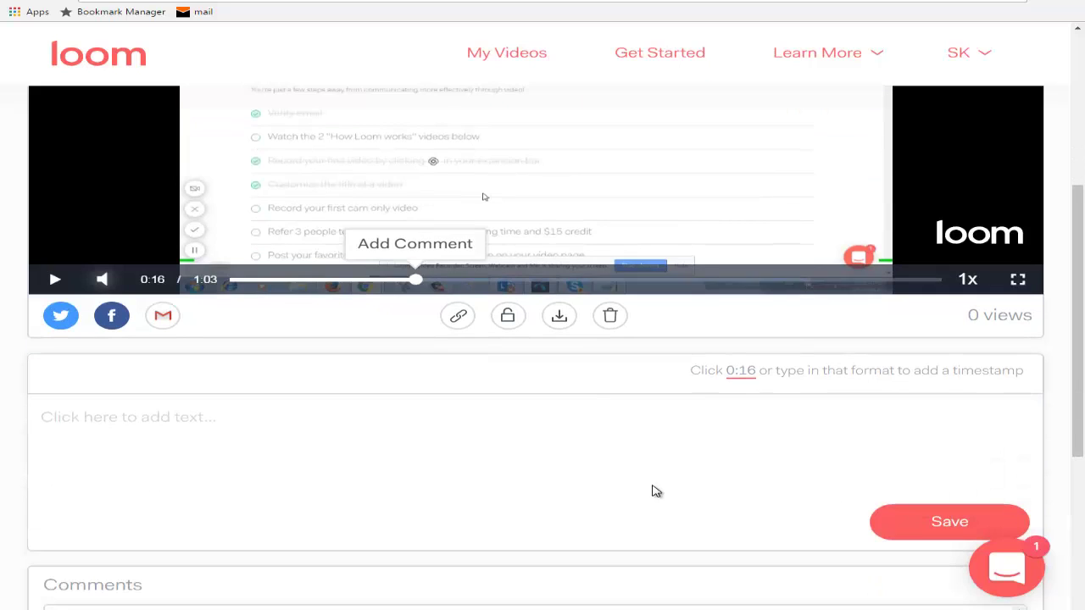
scroll(551, 498, up, 2)
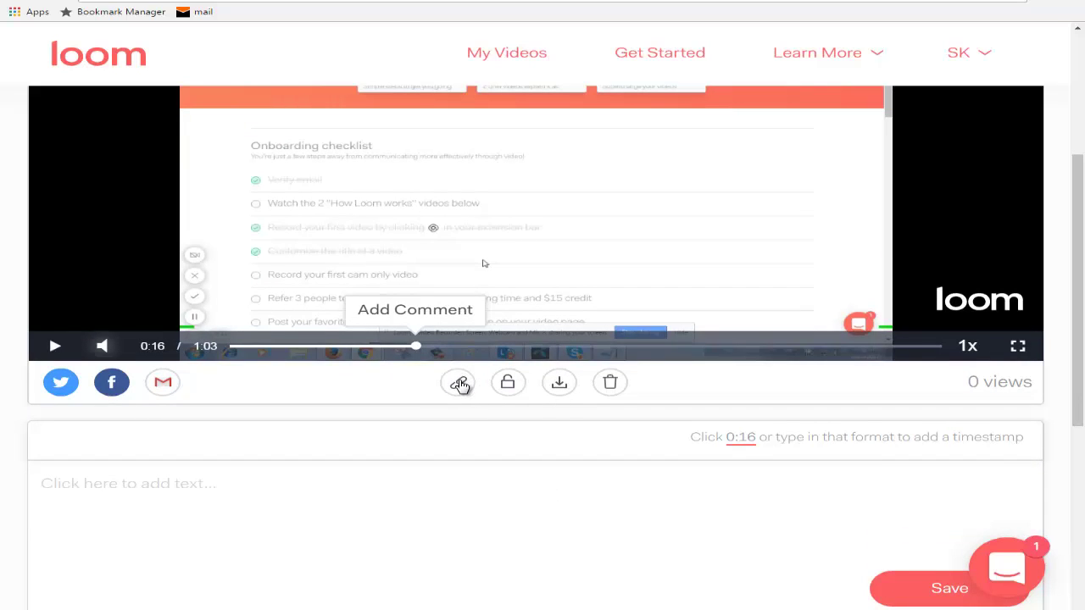
- Copy the recording's share link, open it to check the shared video page, and return to the original recording page
click(458, 382)
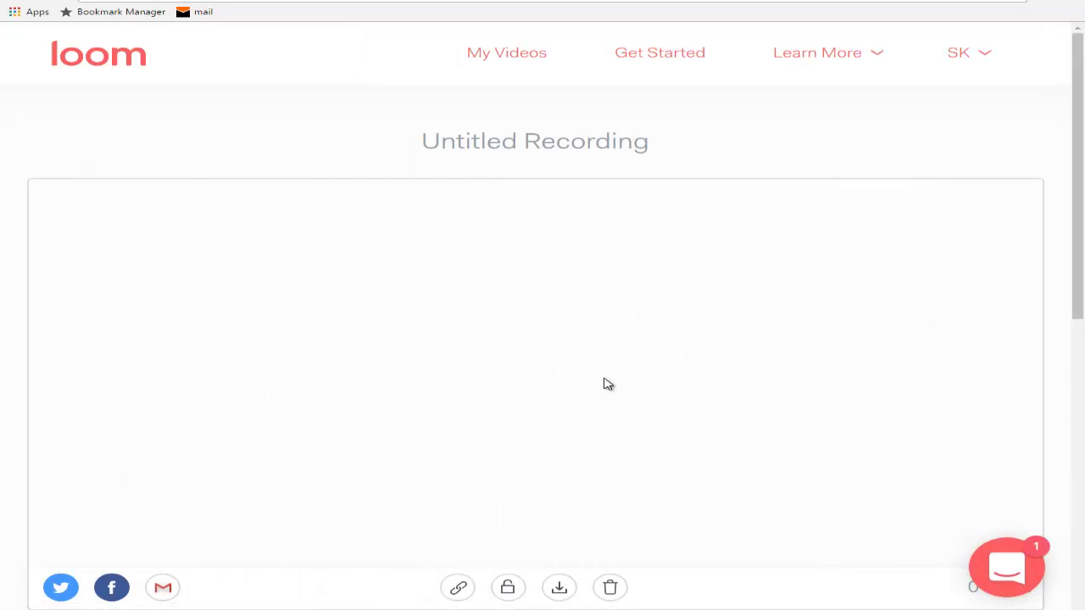
scroll(476, 386, down, 3)
scroll(167, 334, down, 1)
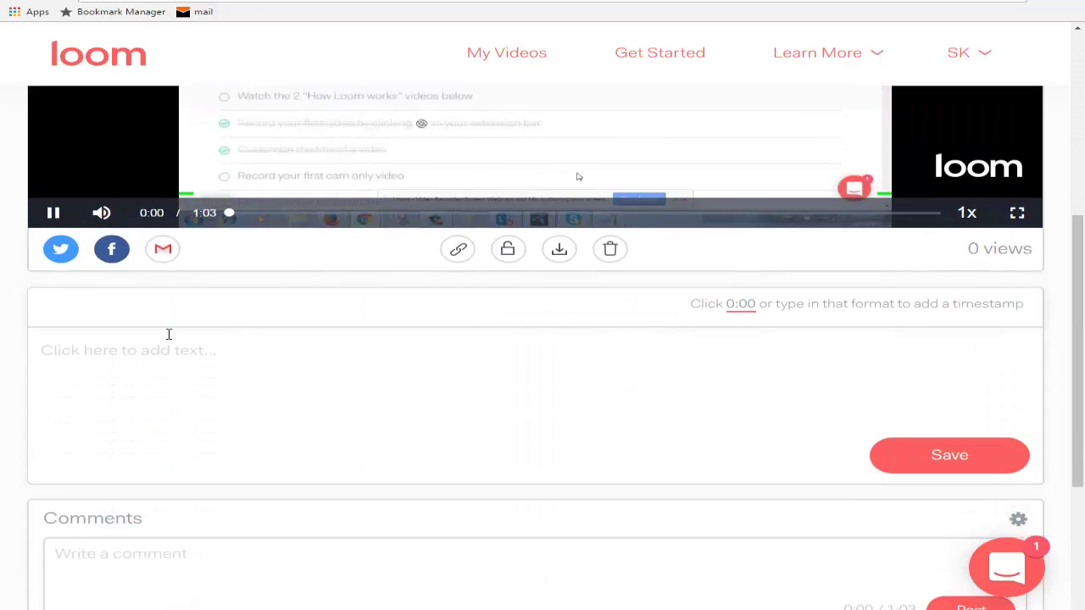
scroll(102, 450, up, 3)
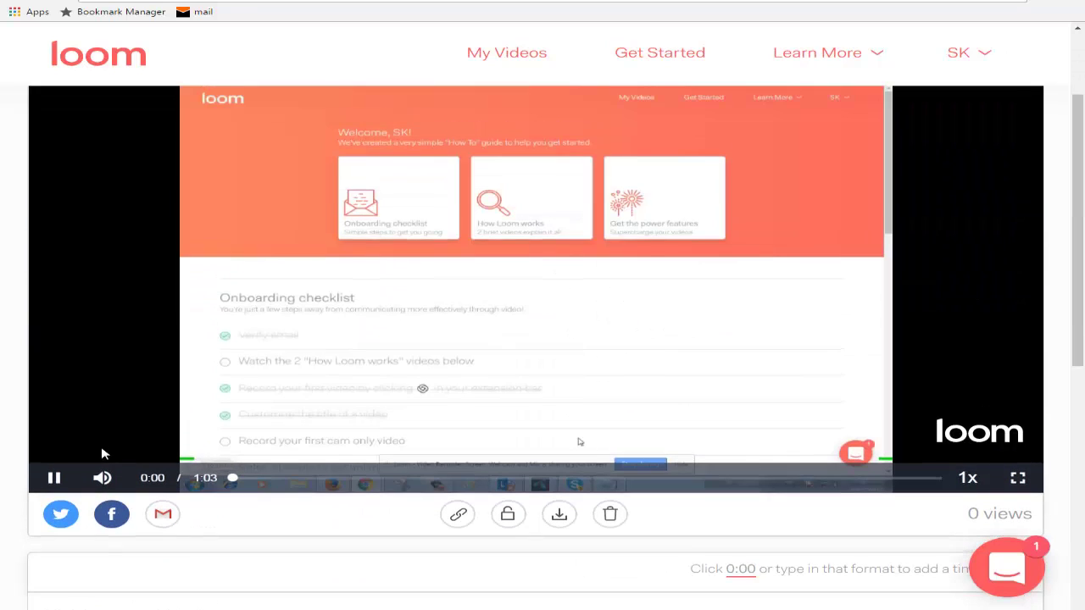
click(241, 462)
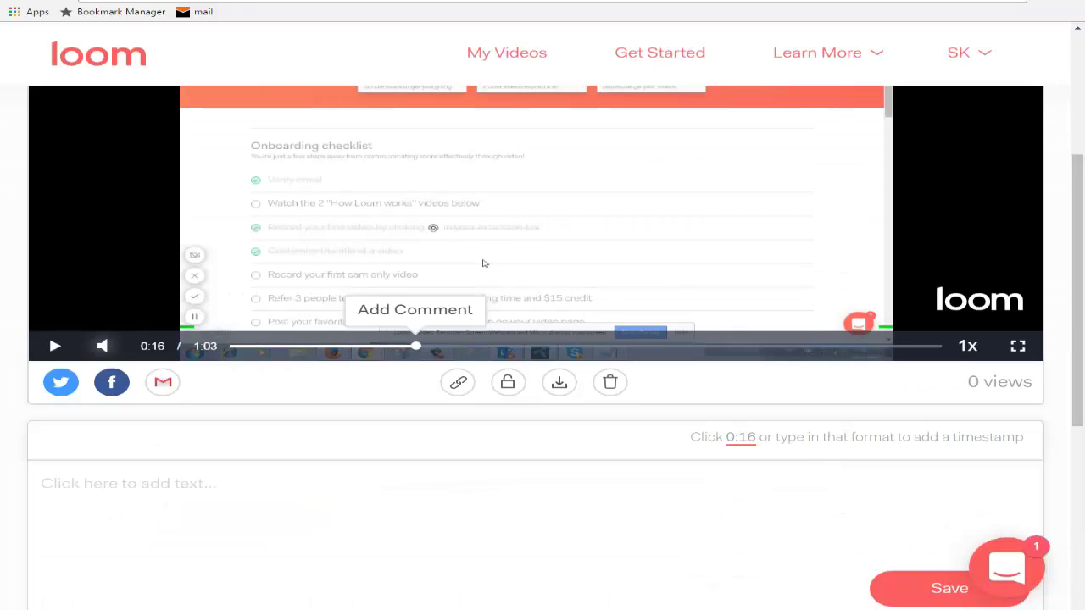
- Examine the recording's video permissions option, its total and unique view counts, and the text and comment areas
scroll(527, 229, up, 2)
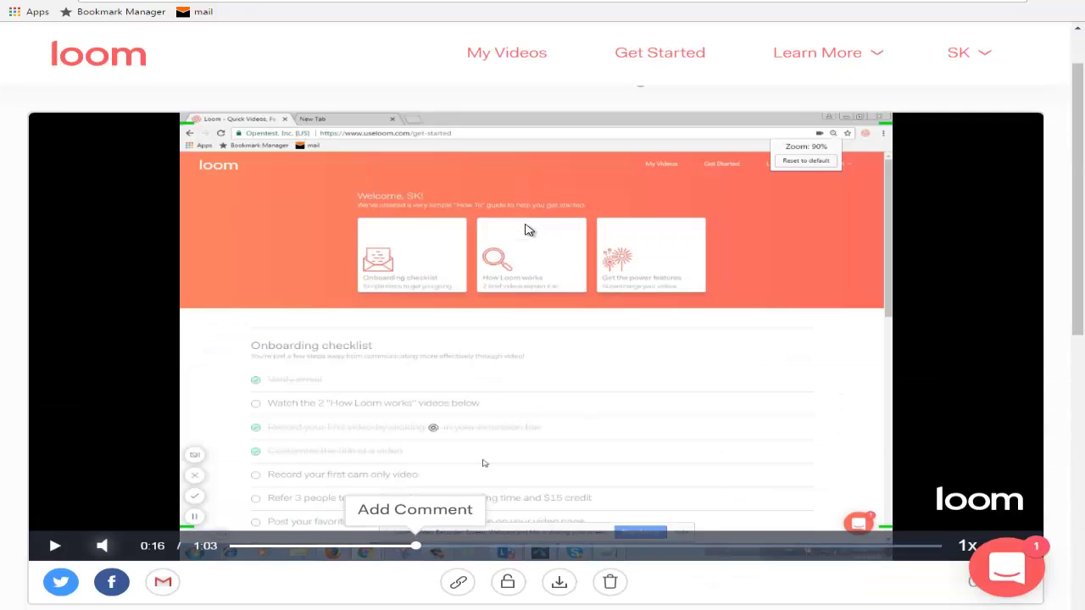
scroll(526, 229, down, 2)
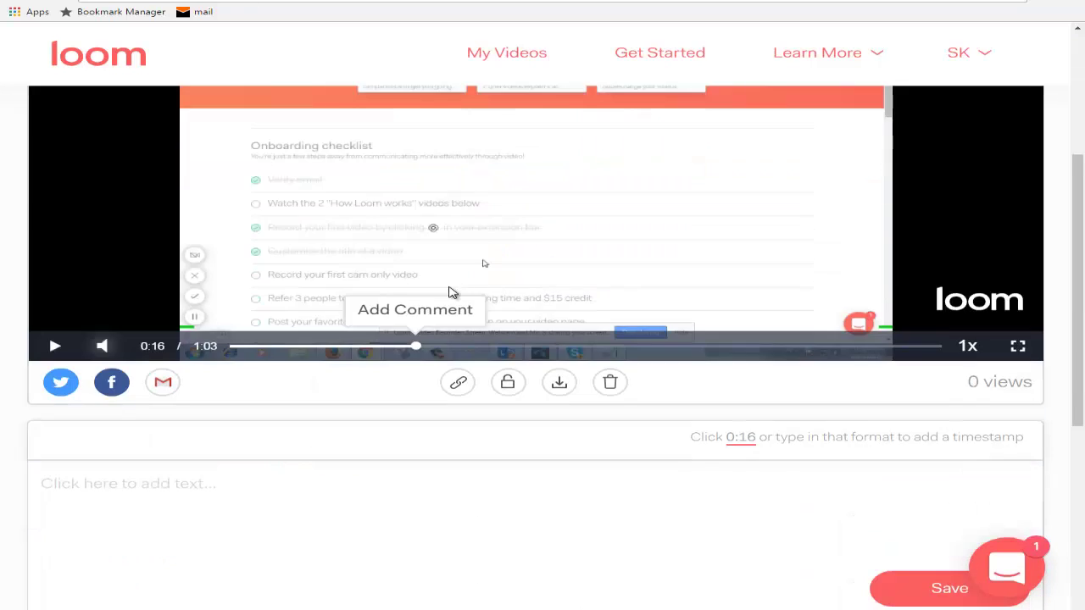
scroll(395, 389, down, 2)
scroll(395, 389, up, 2)
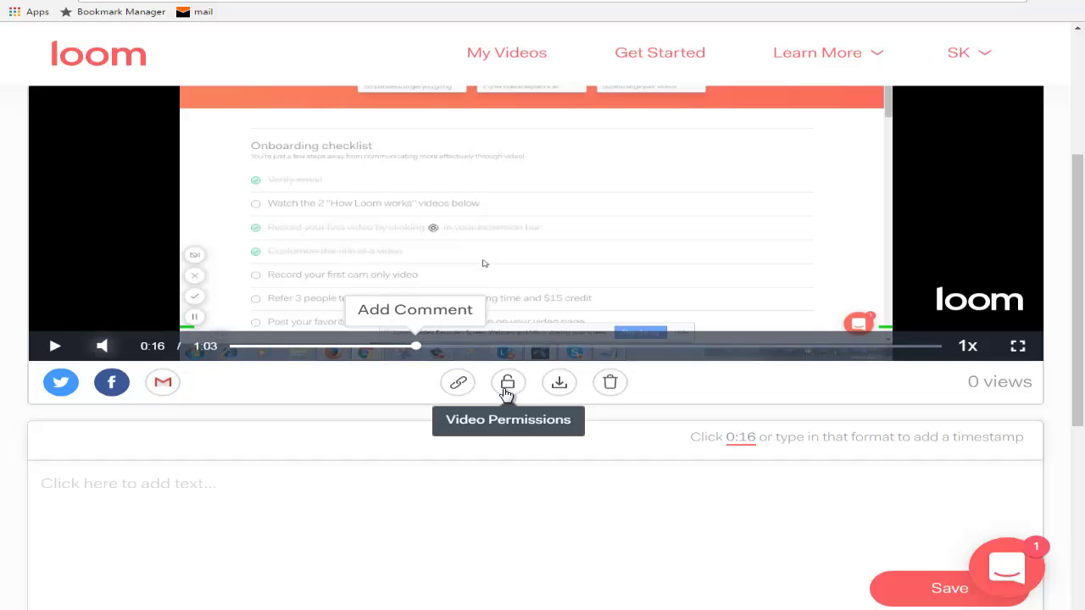
scroll(559, 388, up, 1)
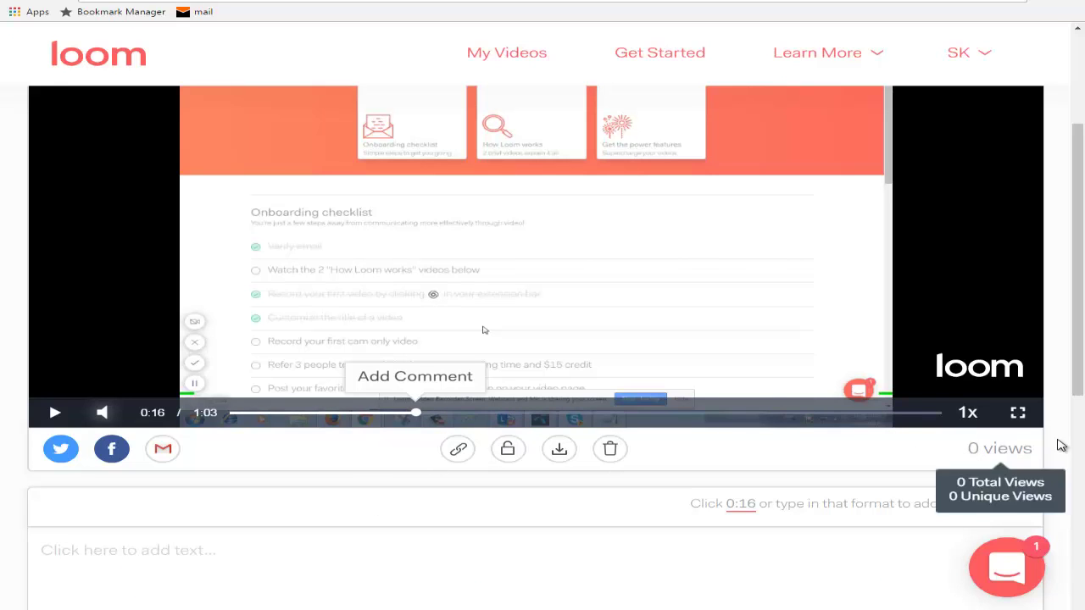
scroll(734, 486, down, 4)
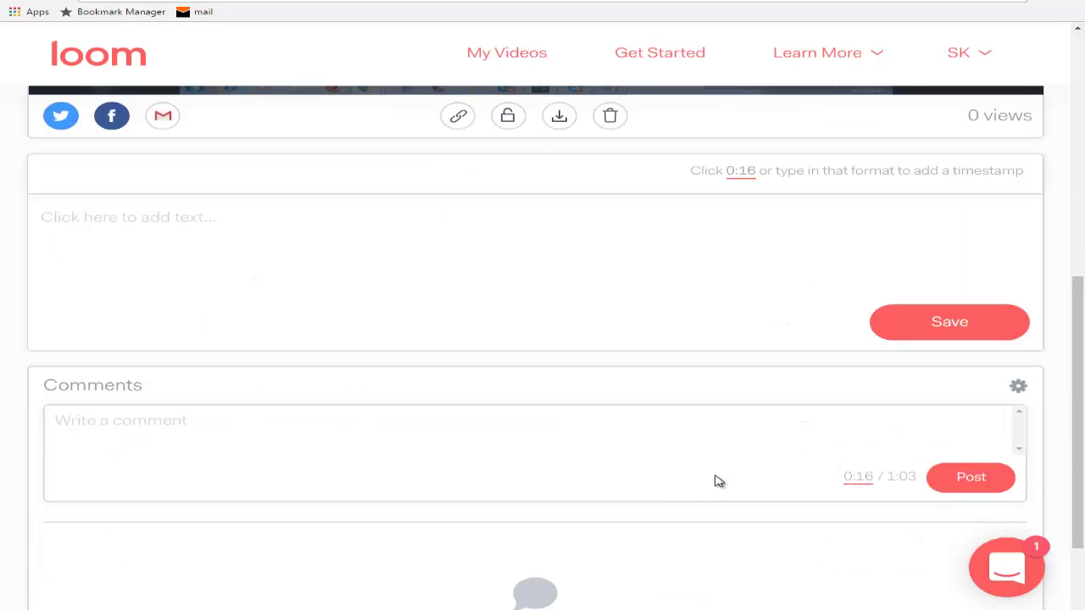
scroll(322, 548, up, 3)
scroll(212, 508, down, 3)
scroll(252, 348, down, 2)
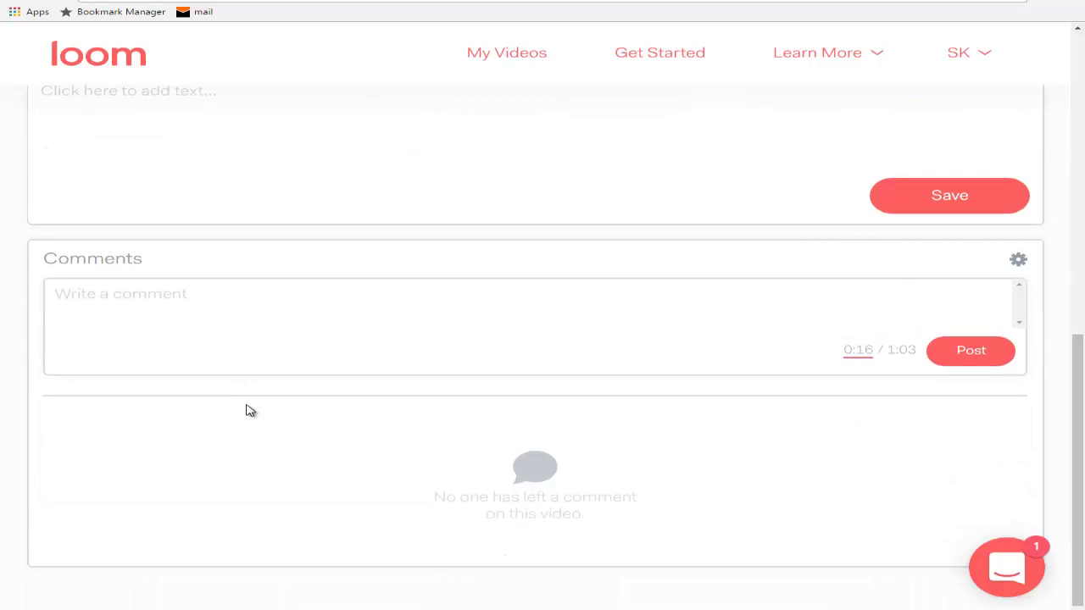
scroll(449, 416, up, 6)
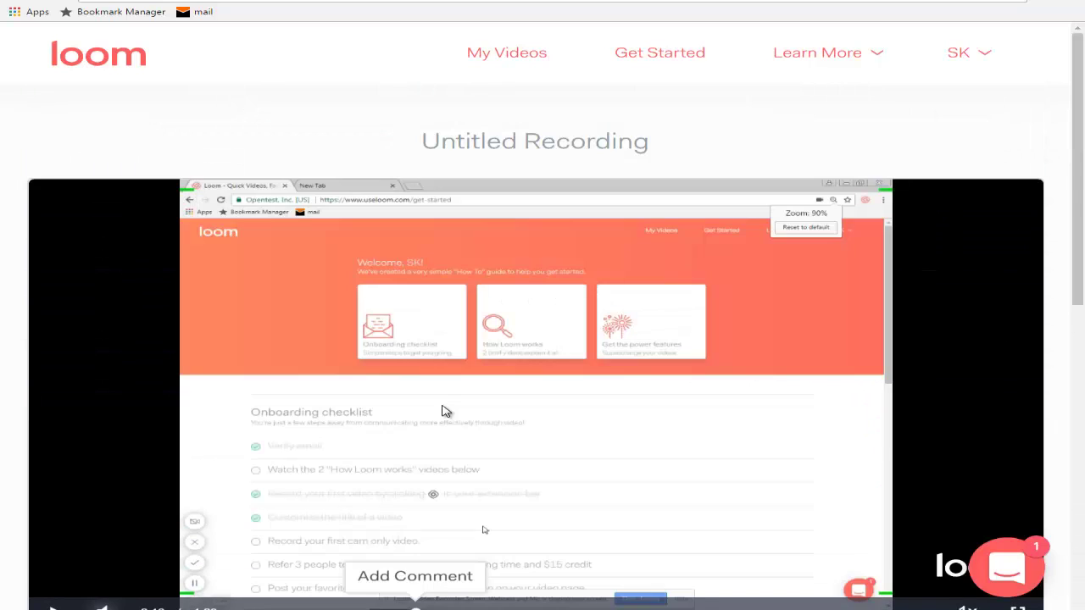
scroll(449, 381, down, 2)
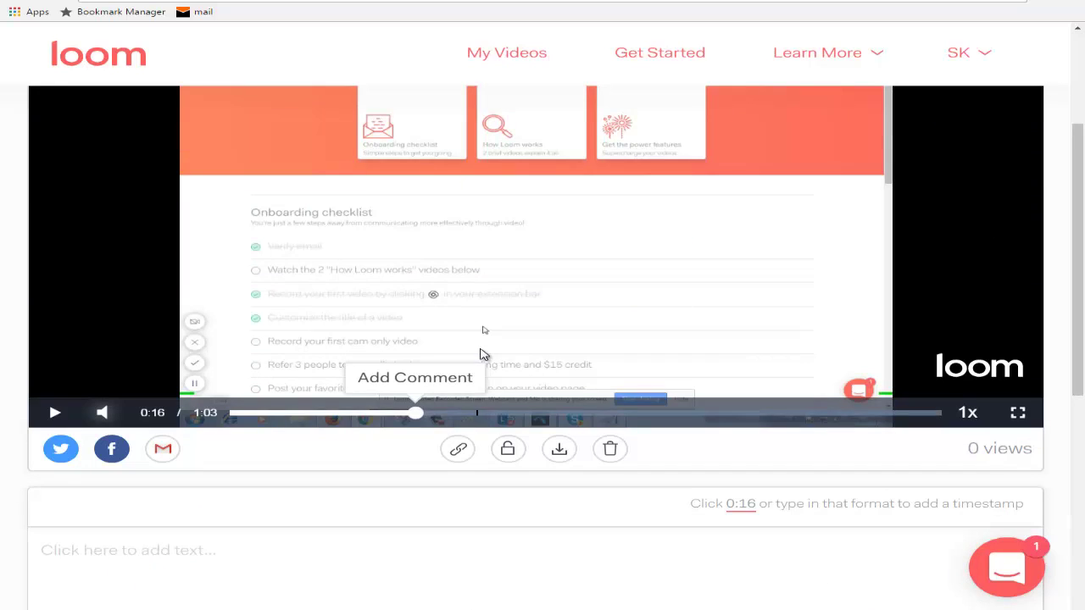
scroll(515, 362, up, 1)
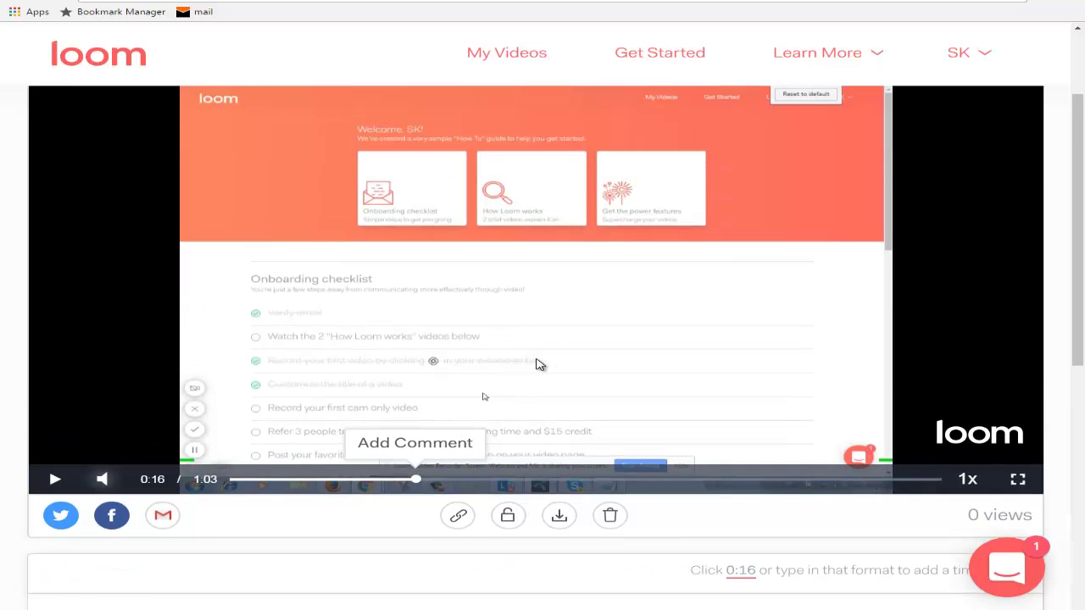
scroll(520, 371, up, 2)
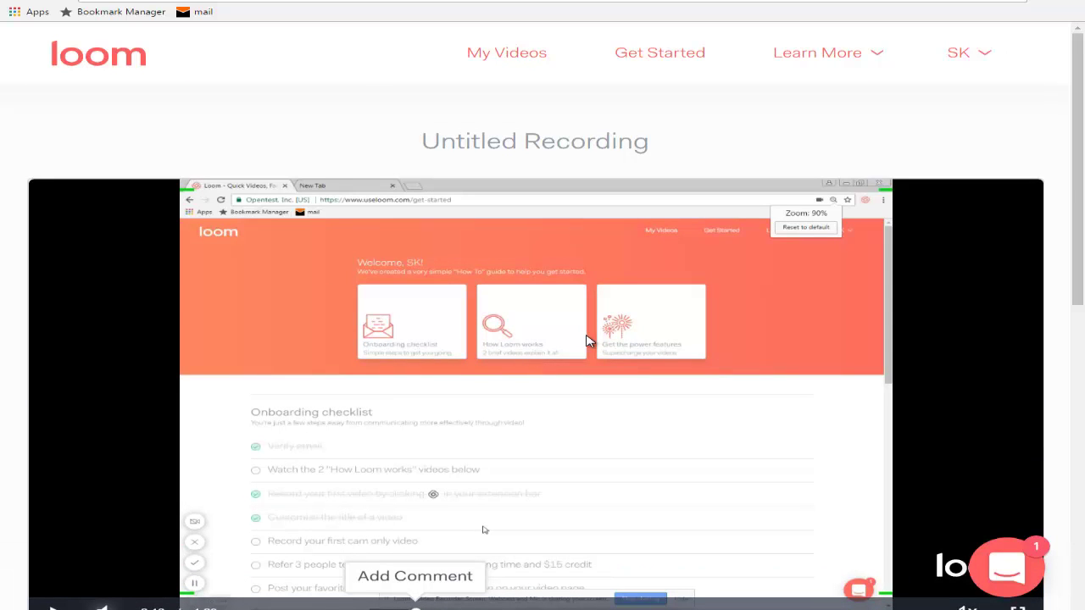
scroll(518, 347, down, 2)
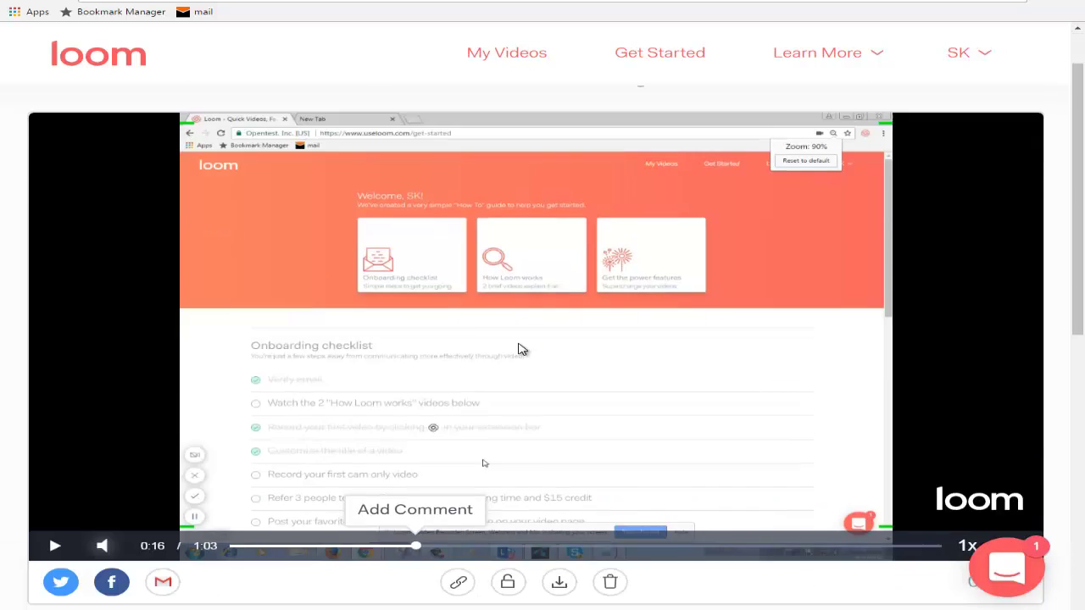
scroll(510, 345, up, 2)
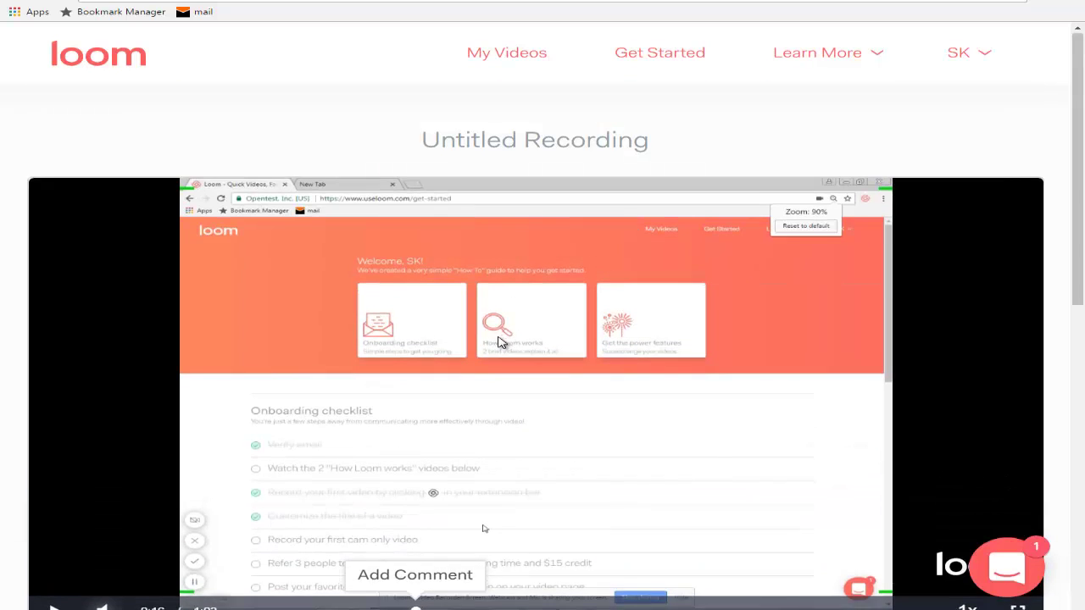
scroll(500, 342, down, 1)
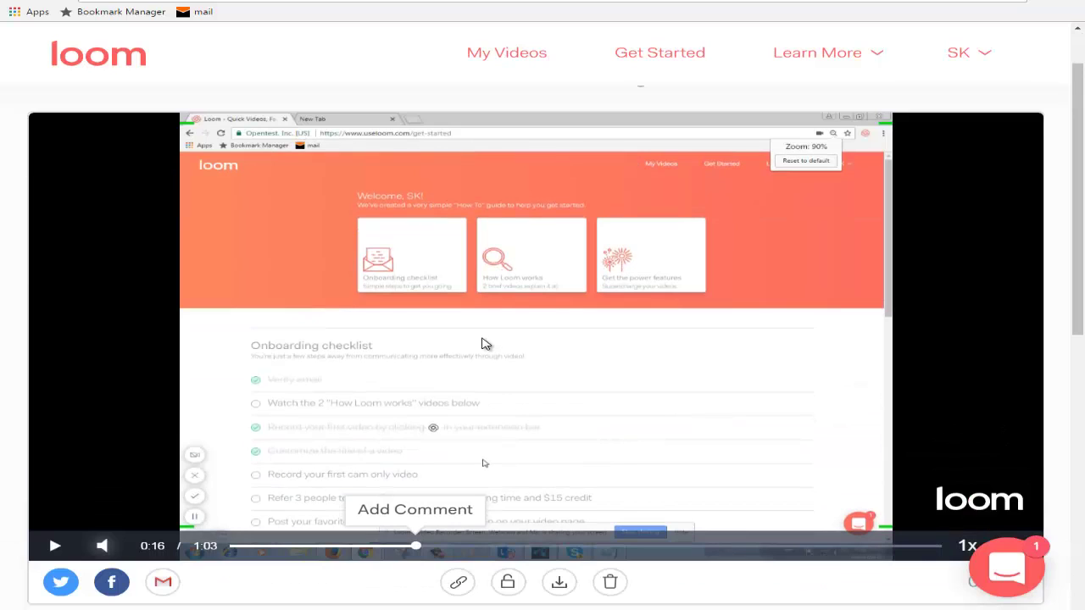